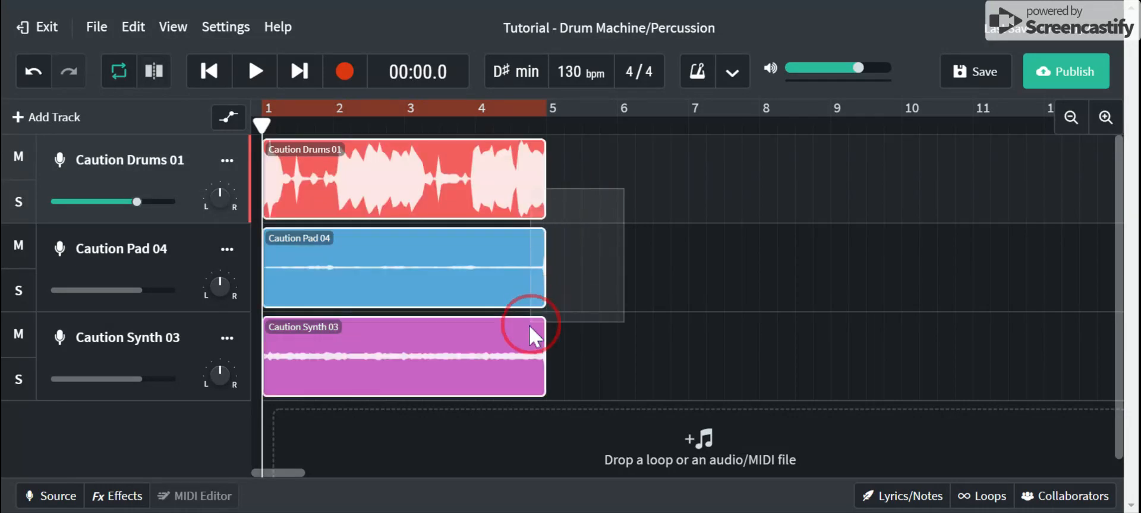
Try duplicating the three Caution loops into bars 5–8, and delete the copies
click(435, 188)
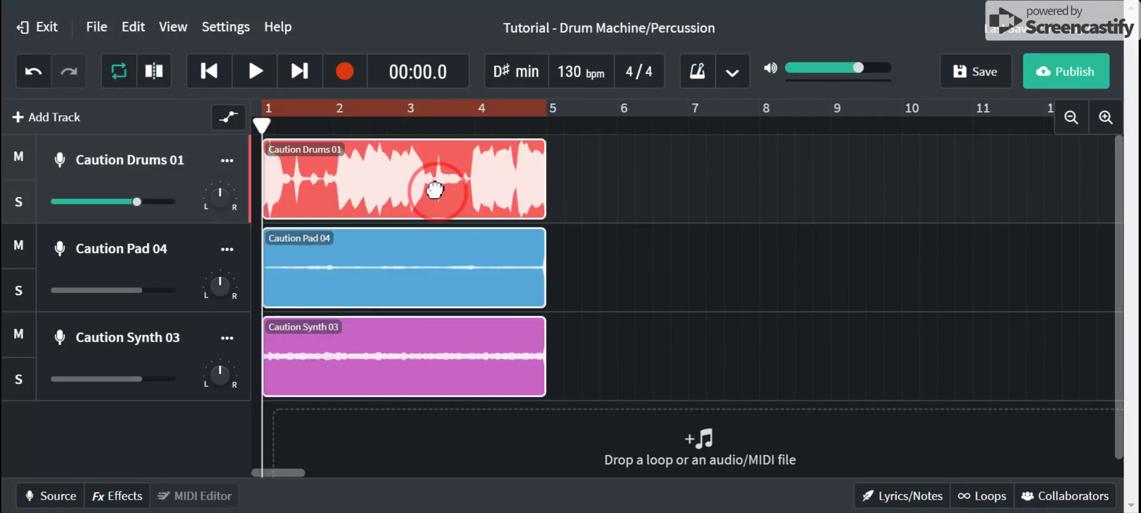
drag(435, 189, 363, 197)
click(449, 380)
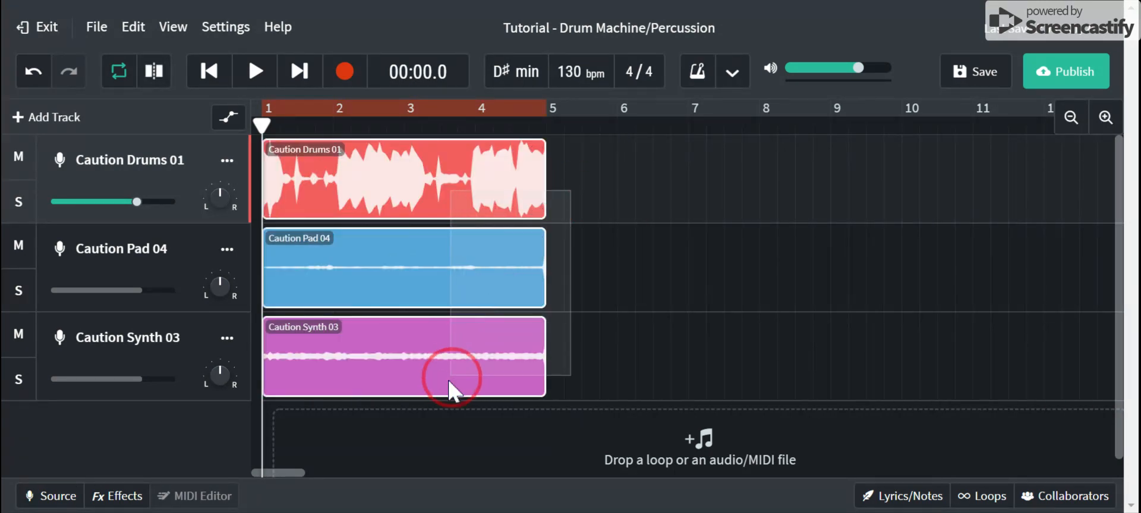
click(380, 174)
drag(380, 173, 663, 169)
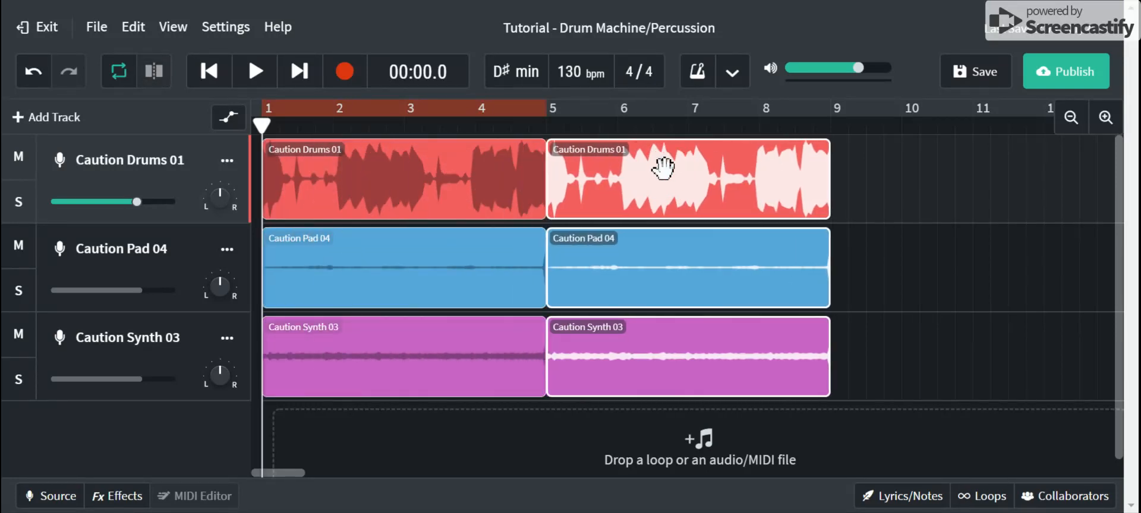
click(802, 211)
key(Delete)
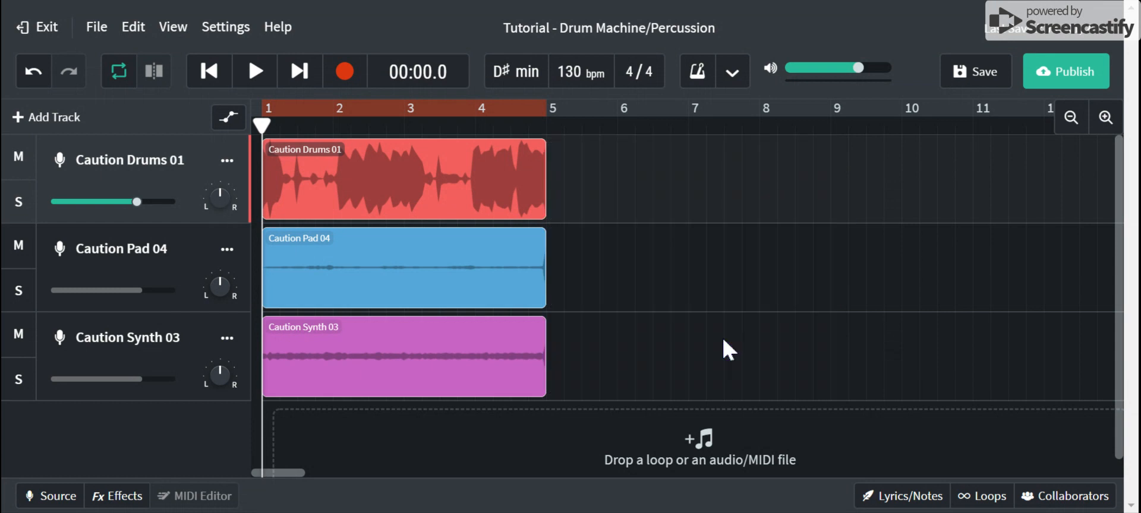
Select the three Caution loops and paste copies repeatedly from bar 5 until the arrangement reaches 03:12.0
drag(595, 199, 472, 359)
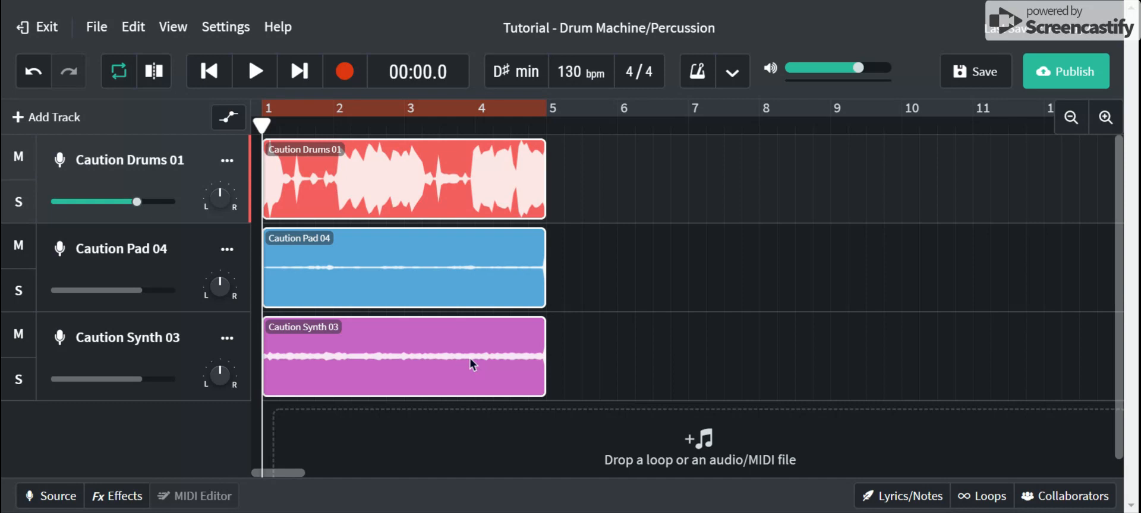
click(553, 125)
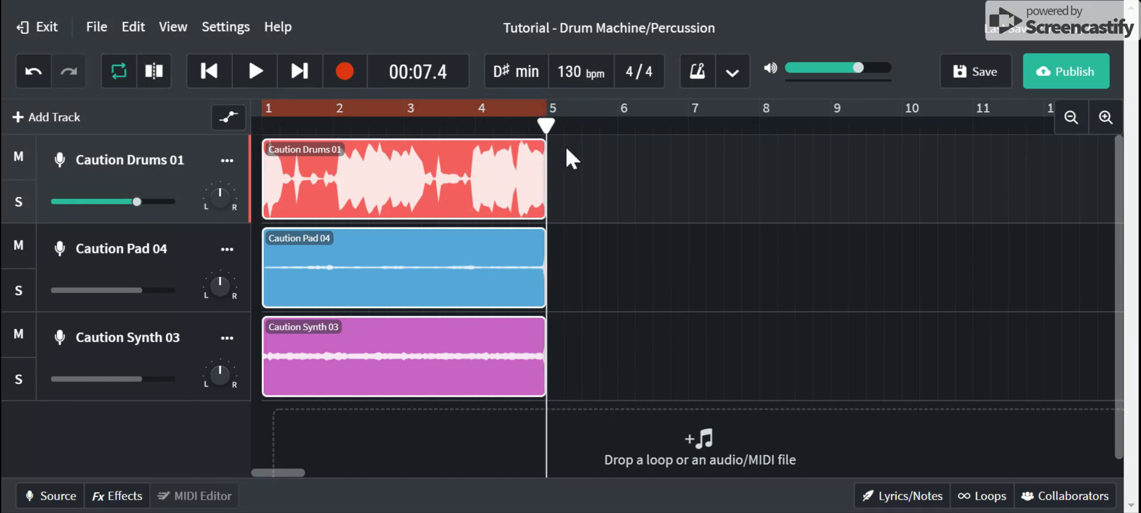
key(ctrl+v)
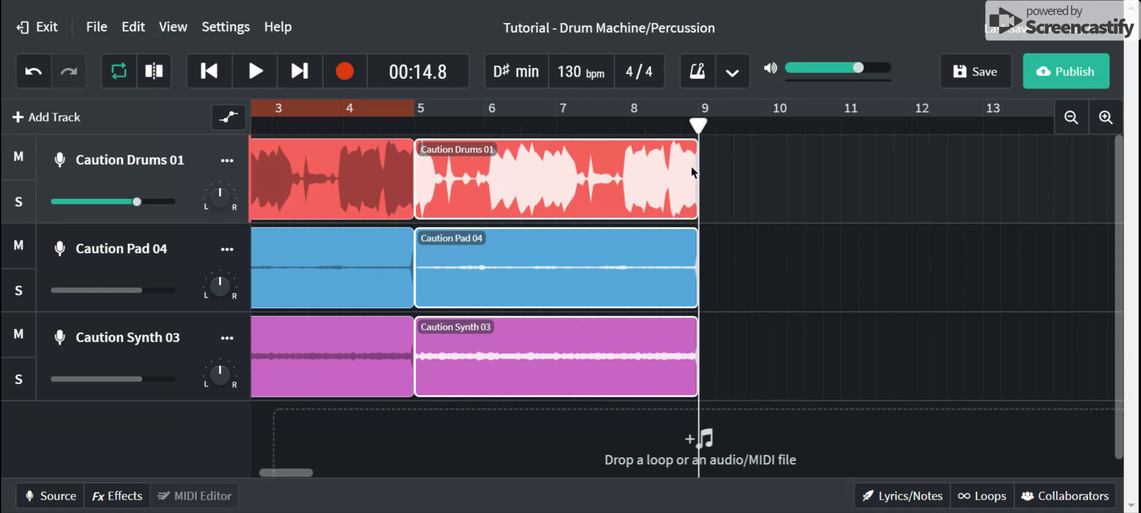
key(ctrl+v)
key(ctrl+v)
key(ctrl+v)
key(ctrl+v)
key(ctrl+v)
key(ctrl+v)
key(ctrl+v)
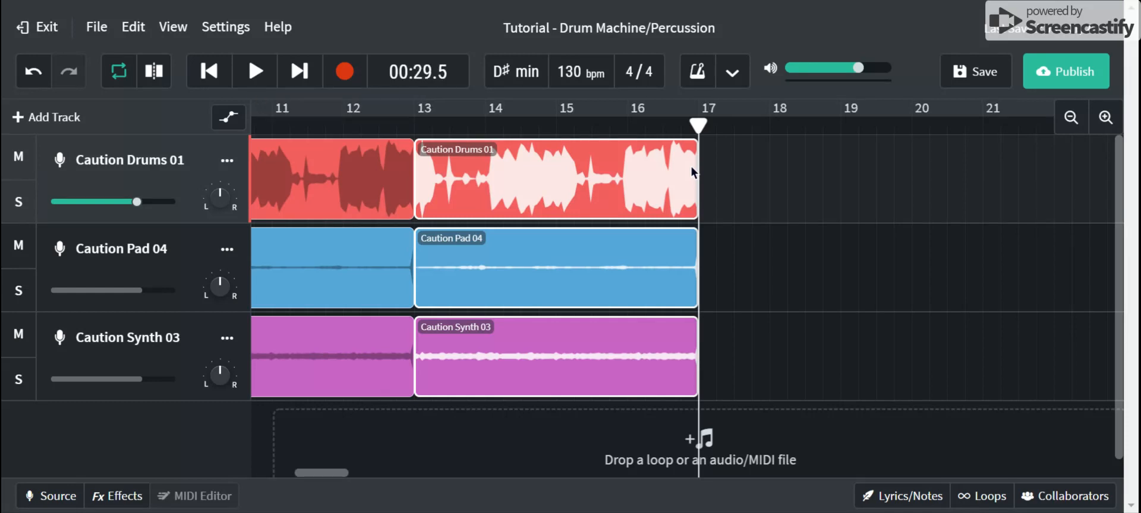
key(ctrl+v)
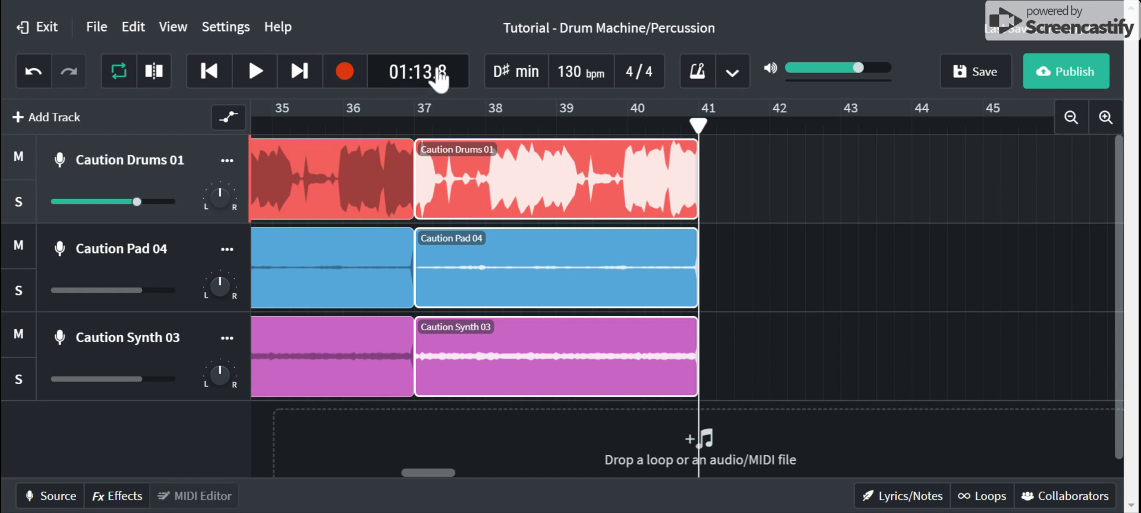
key(ctrl+v)
key(ctrl+v)
key(ctrl+v)
key(ctrl+v)
key(ctrl+v)
key(ctrl+v)
key(ctrl+v)
key(ctrl+v)
key(ctrl+v)
key(ctrl+v)
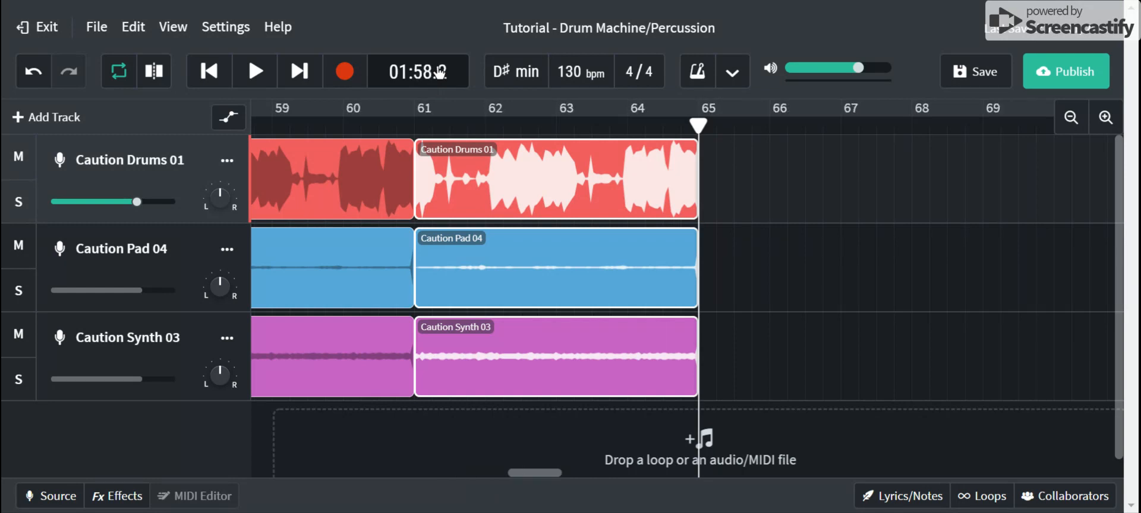
key(ctrl+v)
key(ctrl+v)
key(ctrl+v)
key(ctrl+v)
key(ctrl+v)
key(ctrl+v)
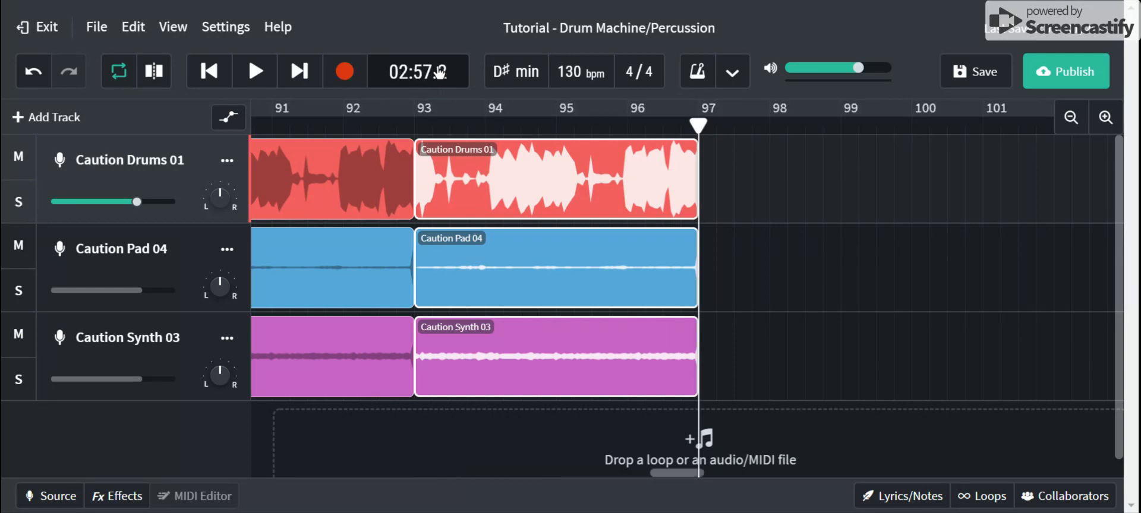
Turn off cycle playback and delete the first Caution Drums 01 region at bars 1–4
drag(708, 478, 146, 439)
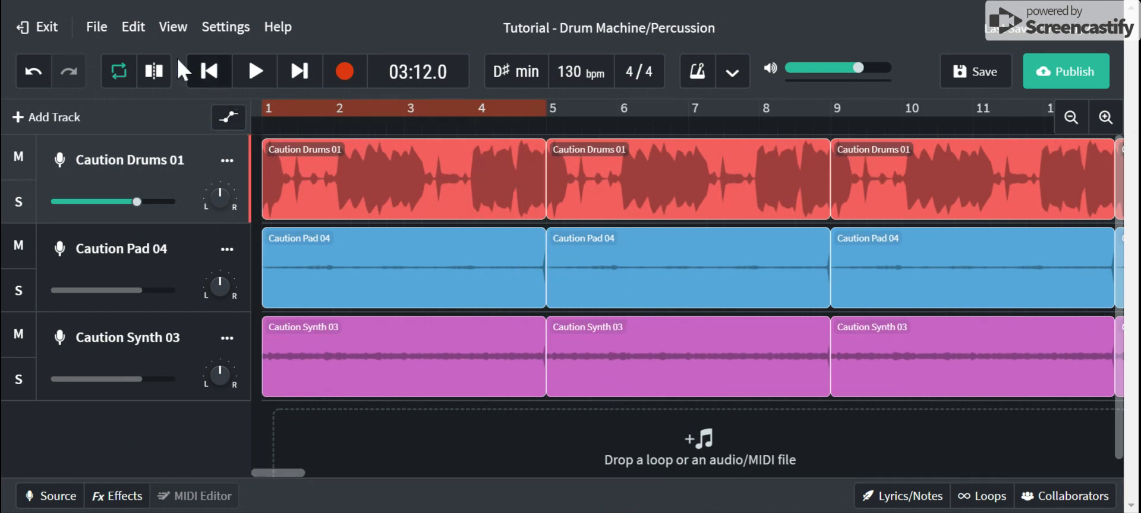
click(119, 72)
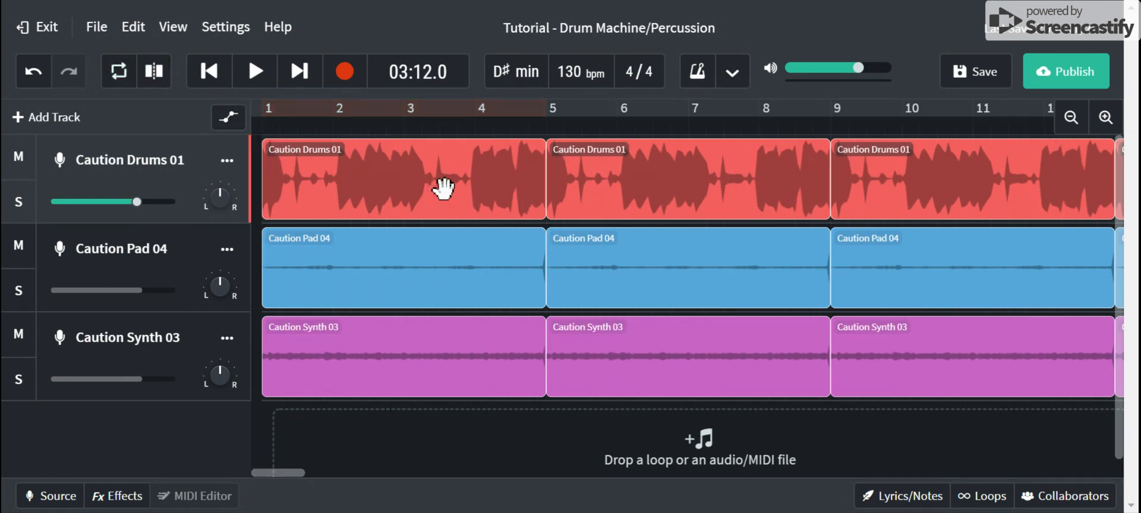
click(364, 206)
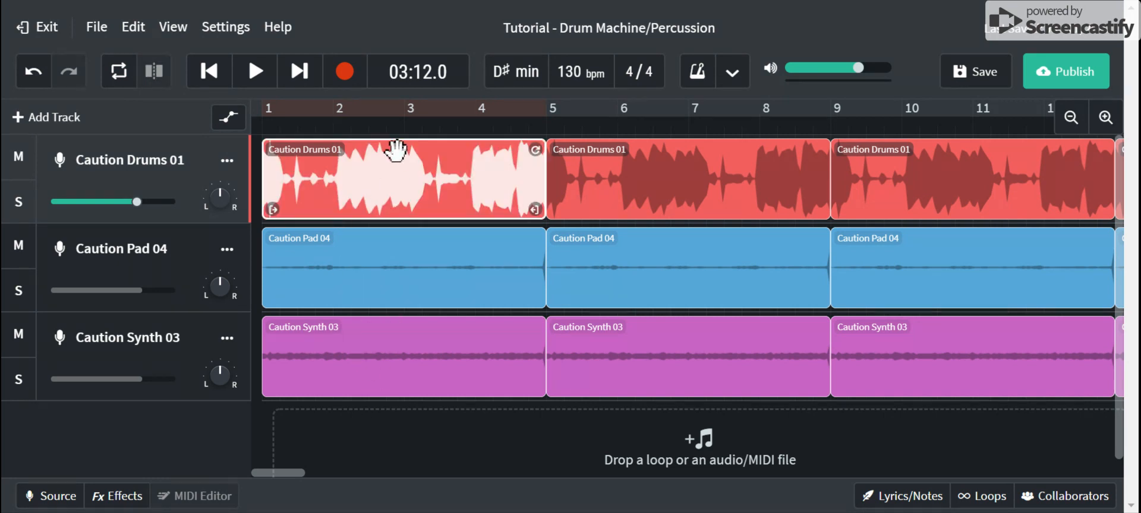
right_click(385, 174)
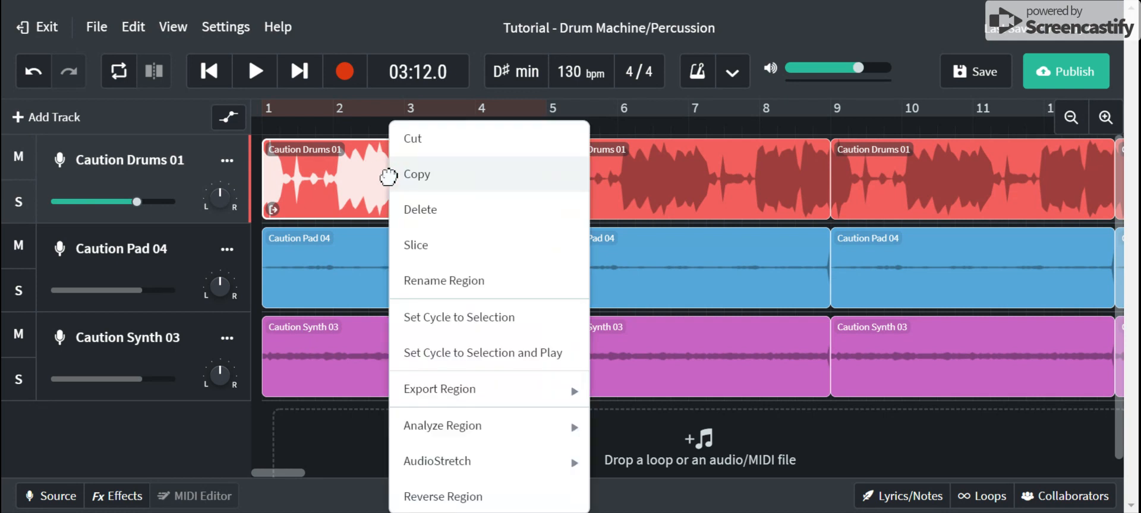
click(420, 209)
Play the arrangement from the start through the drum entry at bar 5 to about bar 11
key(Return)
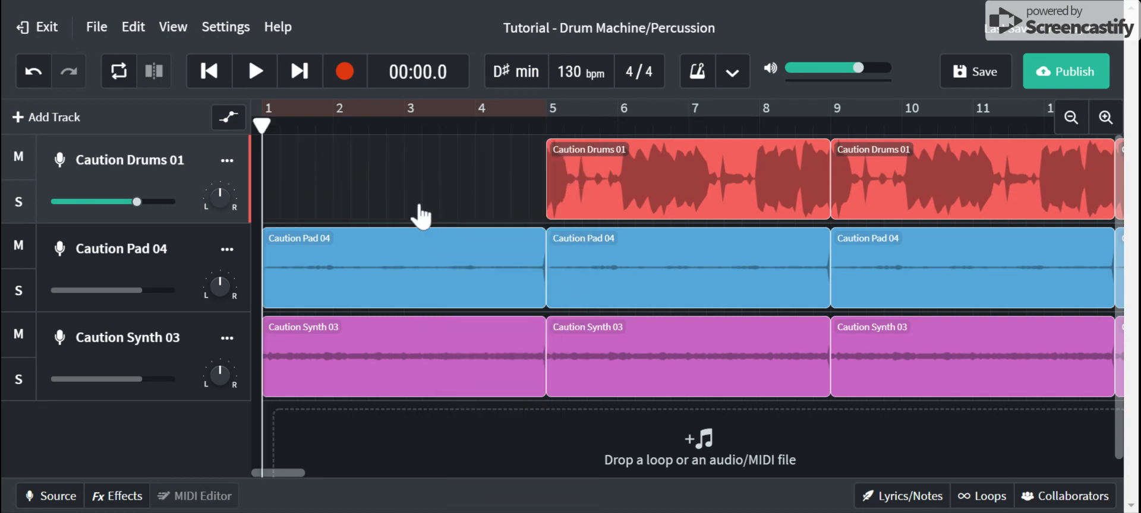
key(space)
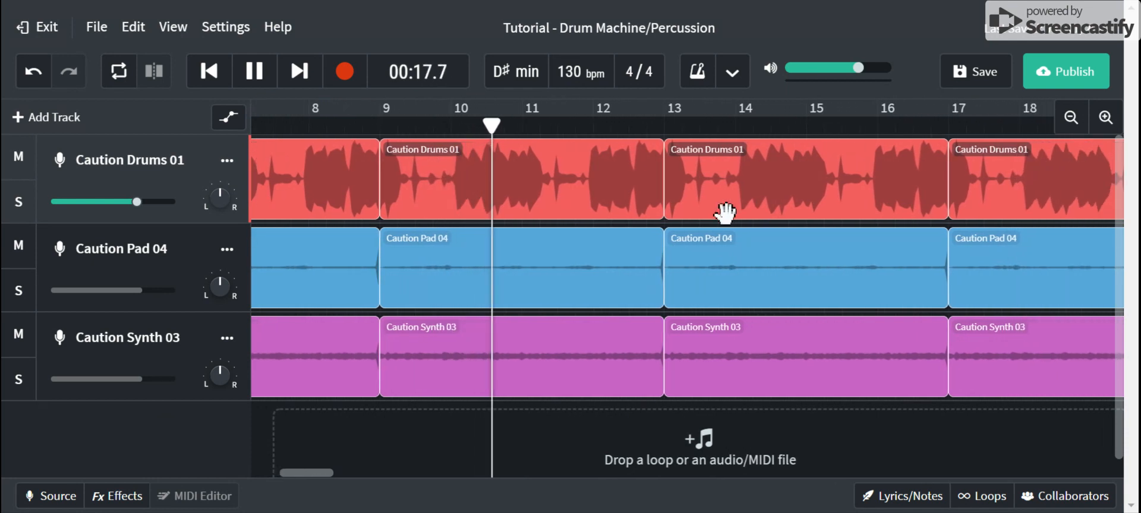
key(space)
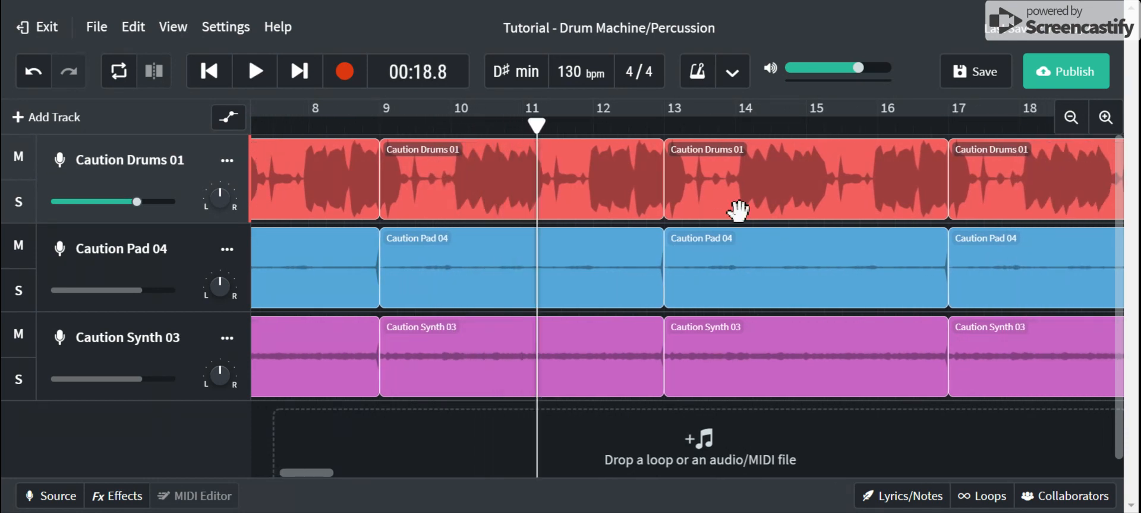
Delete the Caution Synth 03 region at bars 13–16 and play through the gap to bar 17
click(741, 351)
key(Delete)
key(space)
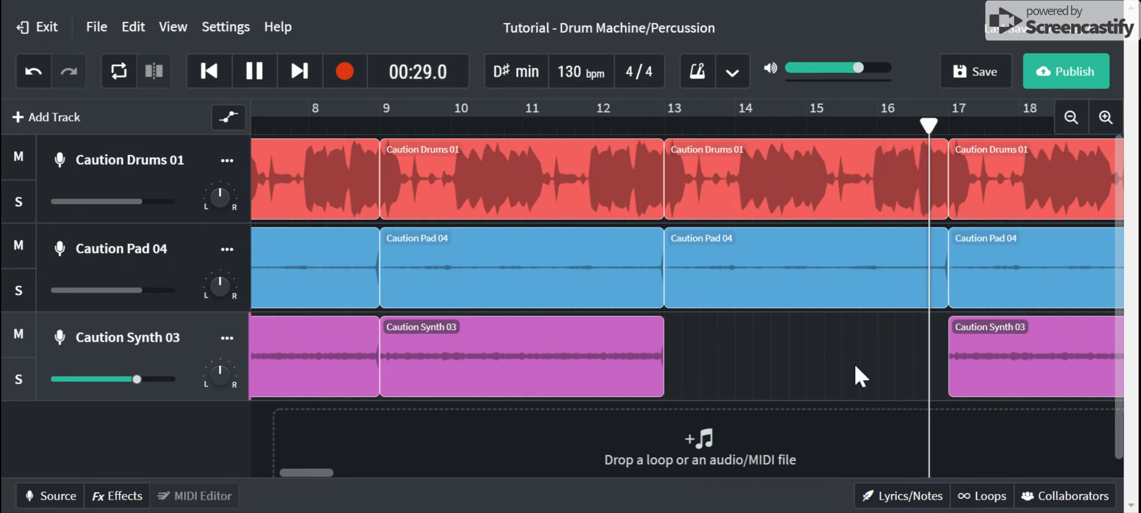
key(space)
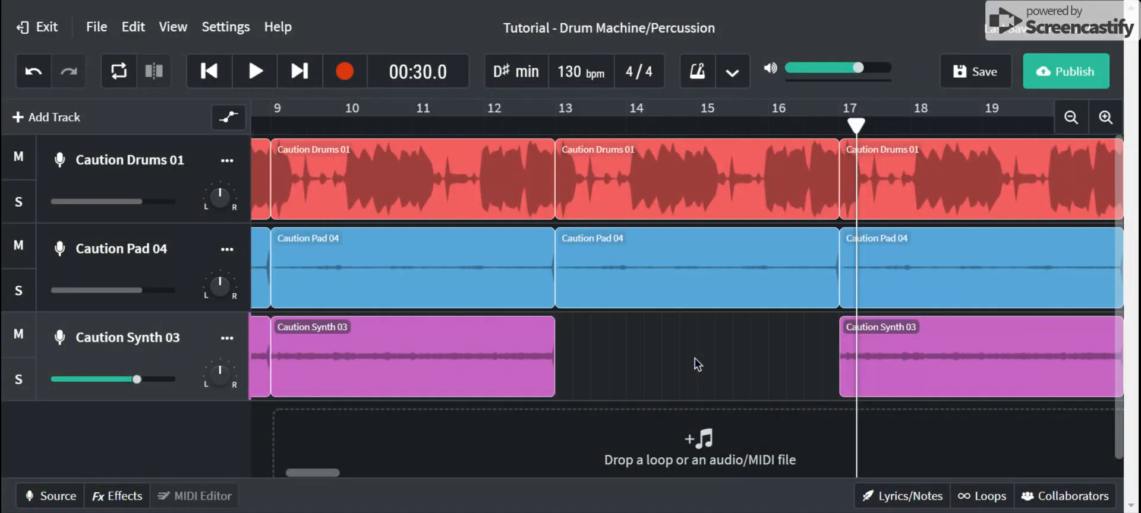
scroll(632, 229, left, 4)
scroll(632, 230, left, 2)
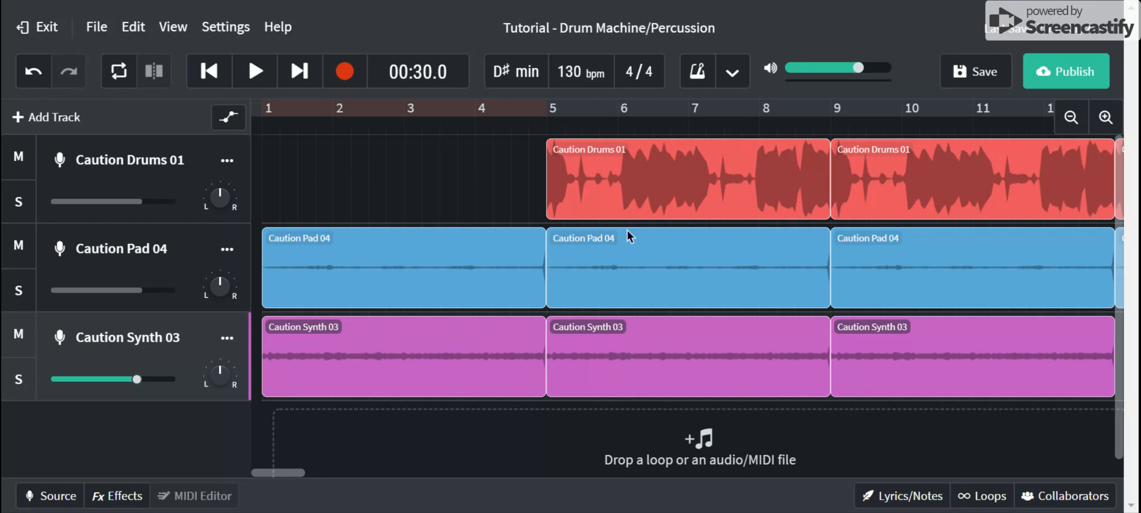
scroll(409, 182, right, 1)
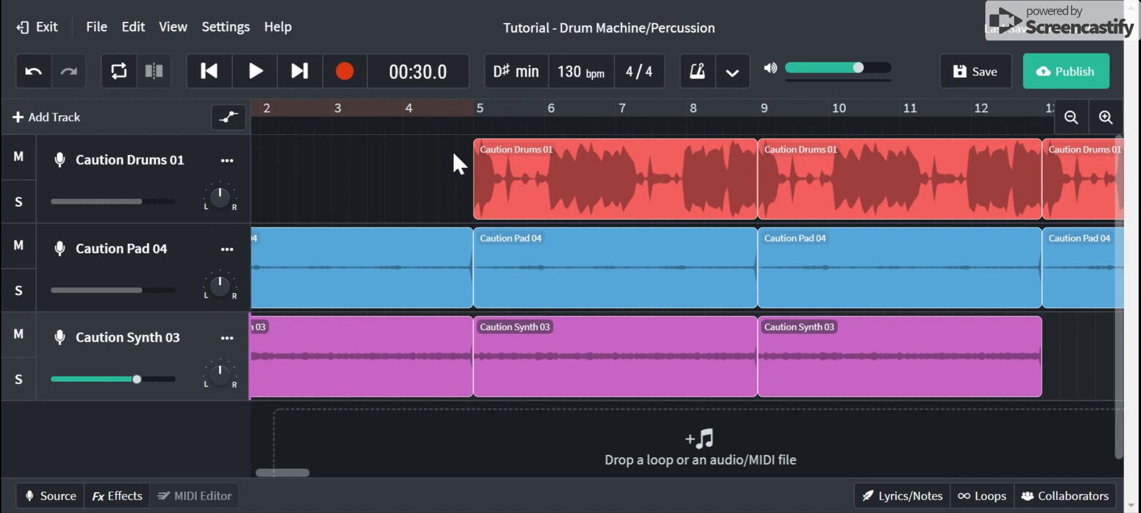
scroll(446, 163, right, 2)
scroll(454, 170, left, 3)
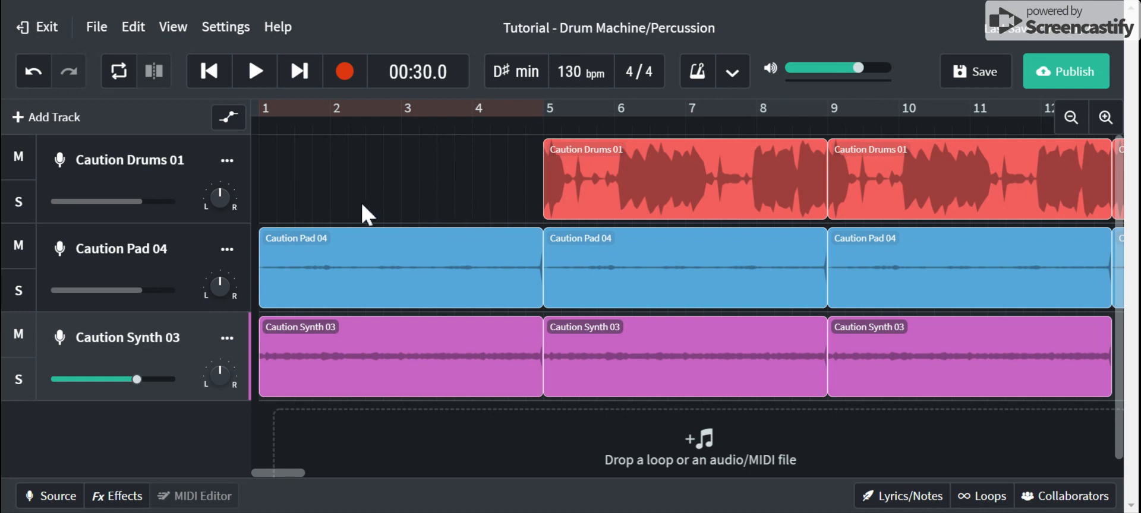
scroll(362, 200, right, 3)
scroll(360, 196, left, 3)
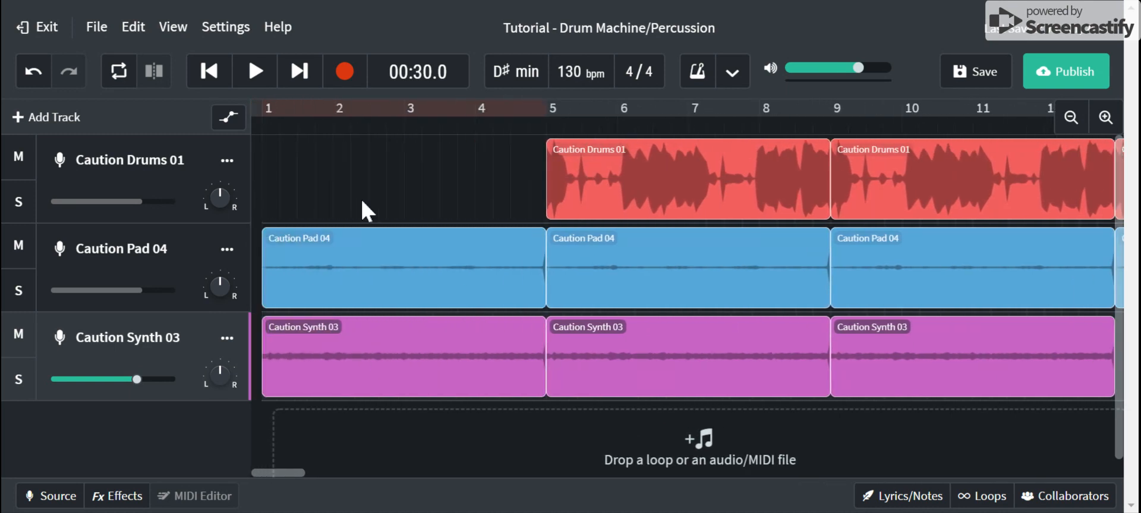
click(379, 266)
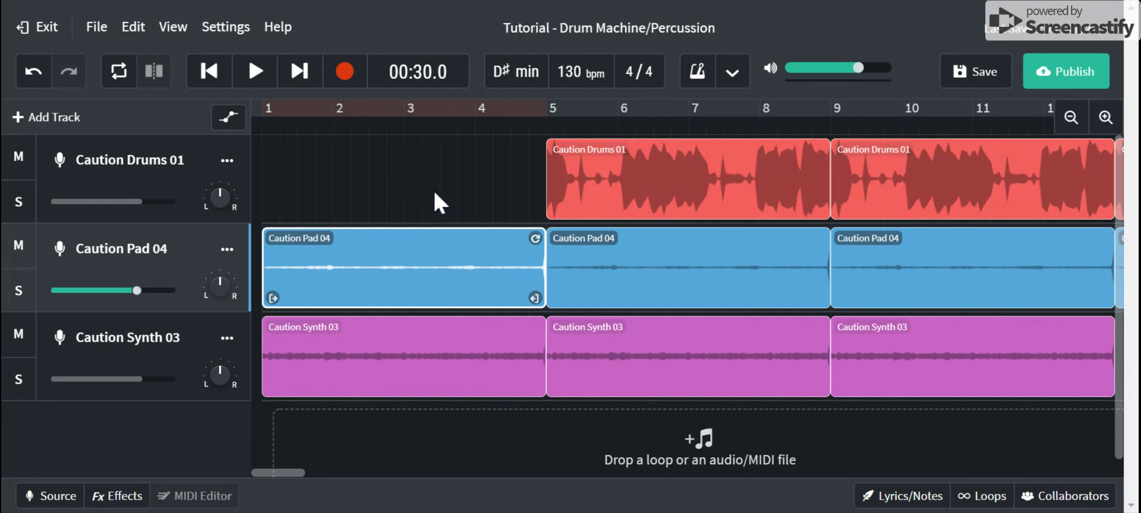
right_click(425, 265)
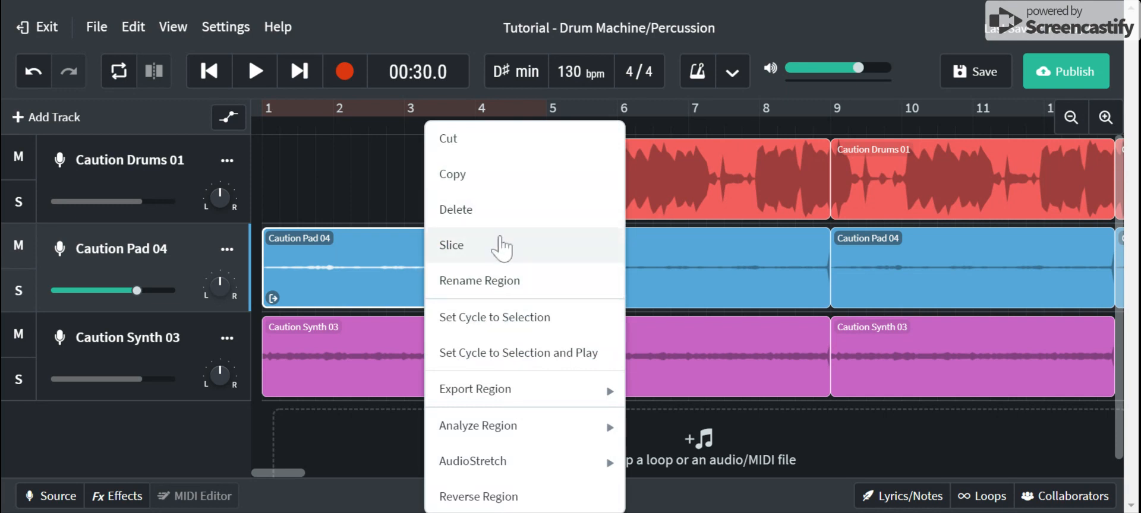
click(378, 174)
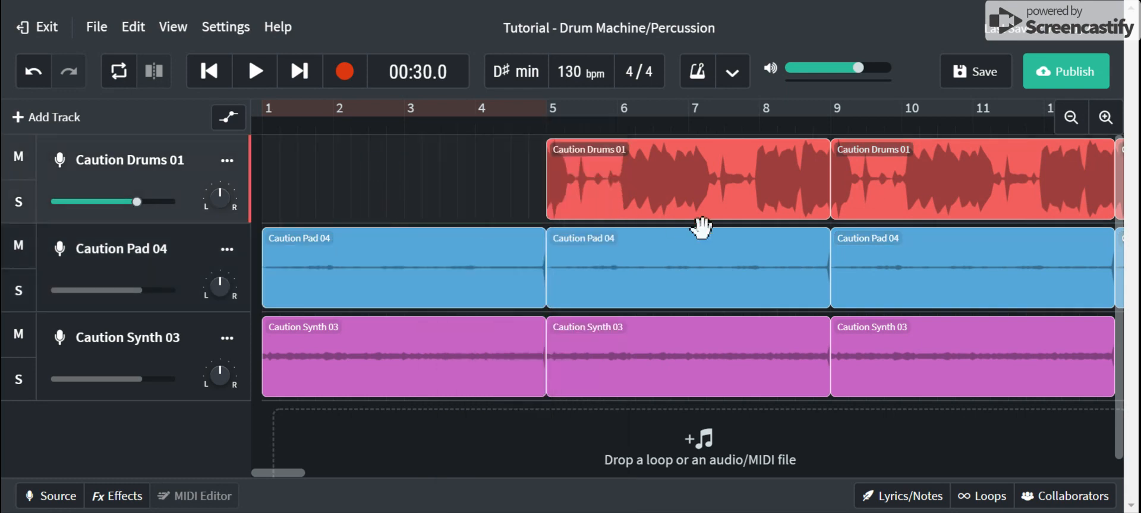
Examine the layout of the whole arrangement across all three tracks, from the first bar to the end
scroll(698, 228, right, 10)
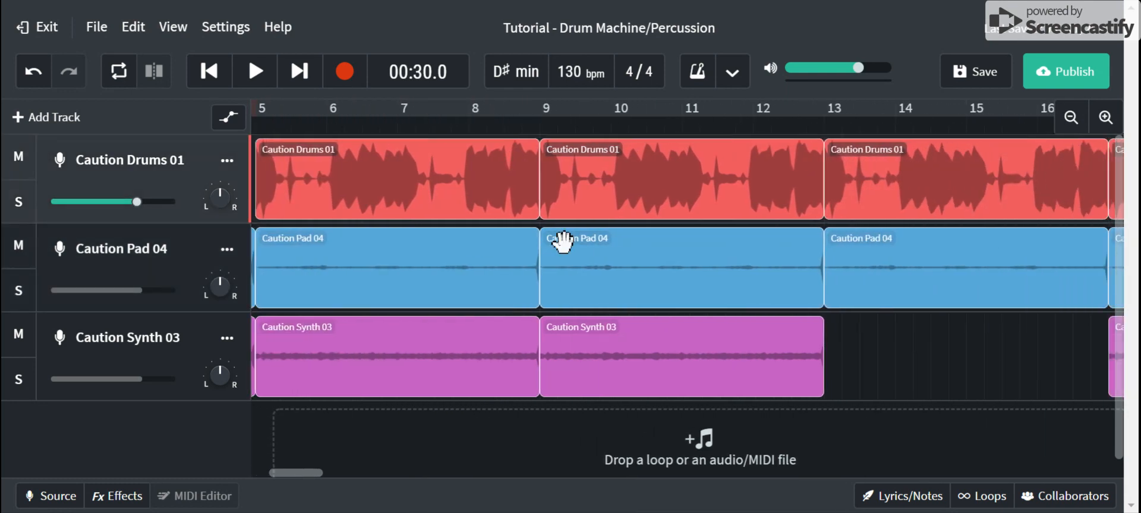
scroll(563, 242, right, 11)
scroll(563, 242, left, 10)
scroll(563, 241, left, 11)
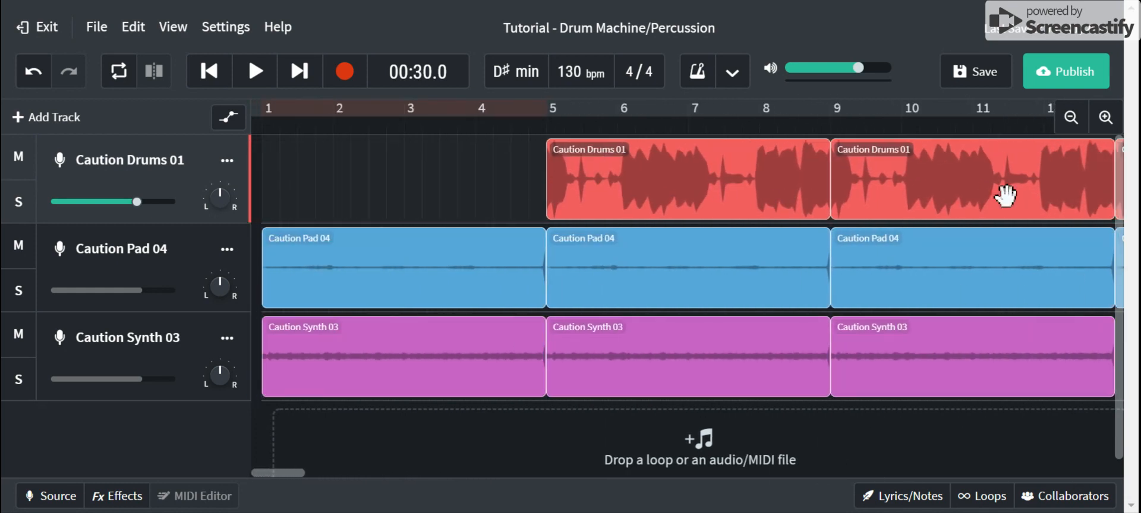
click(1071, 117)
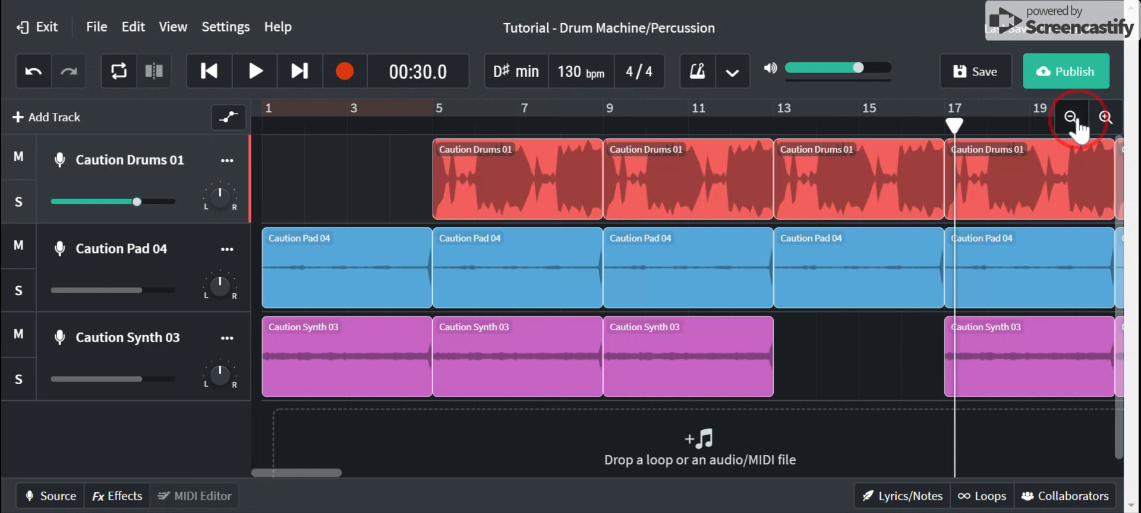
click(1072, 118)
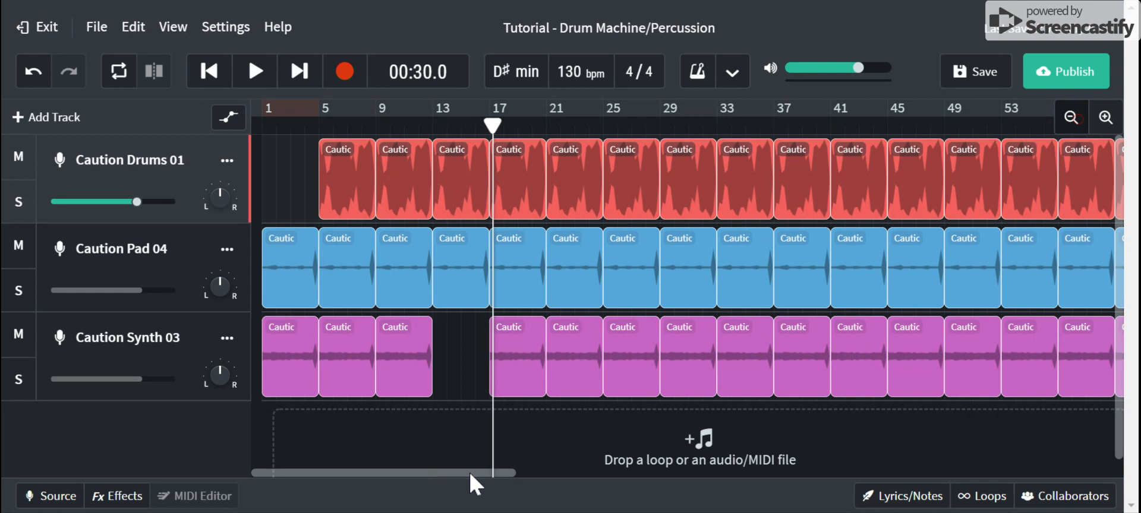
drag(470, 472, 351, 468)
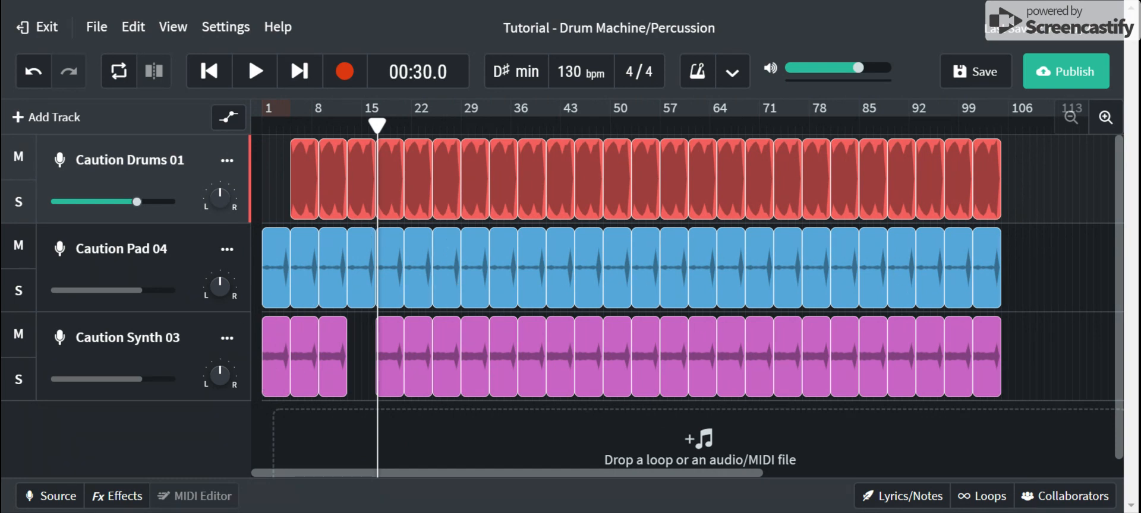
Slice the Caution Drums 01 and Caution Pad 04 regions spanning bars 13–16 at bar 15
click(1105, 119)
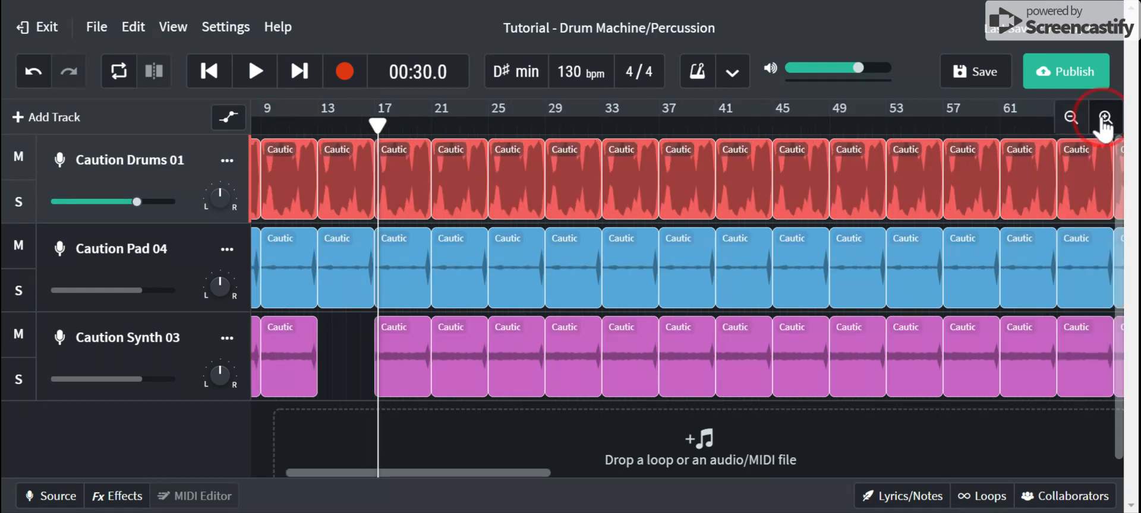
click(1105, 119)
drag(426, 473, 213, 470)
drag(723, 125, 660, 125)
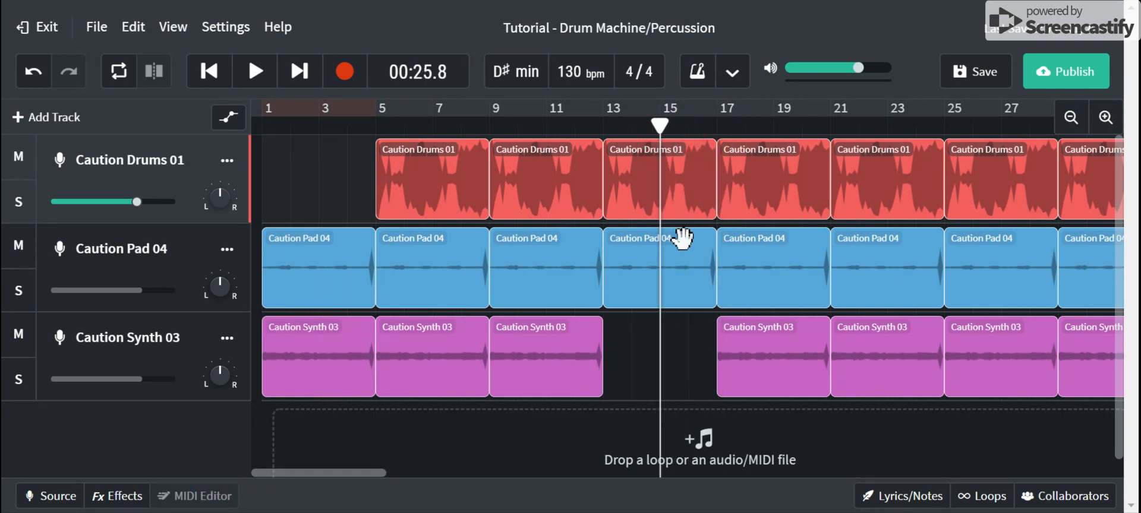
drag(691, 355, 656, 192)
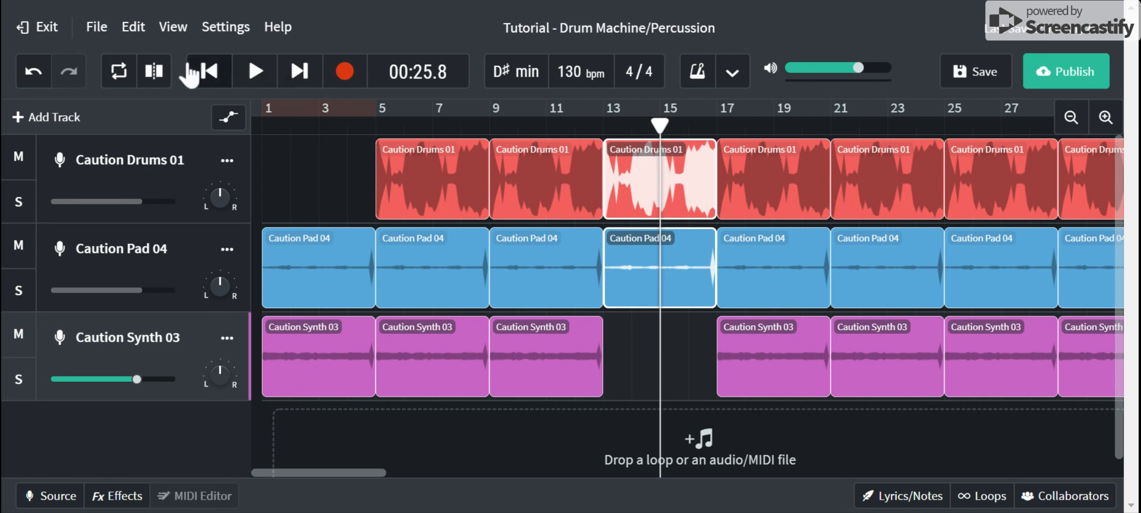
click(154, 71)
Delete the sliced drum and pad pieces at bars 15–16
drag(675, 339, 697, 169)
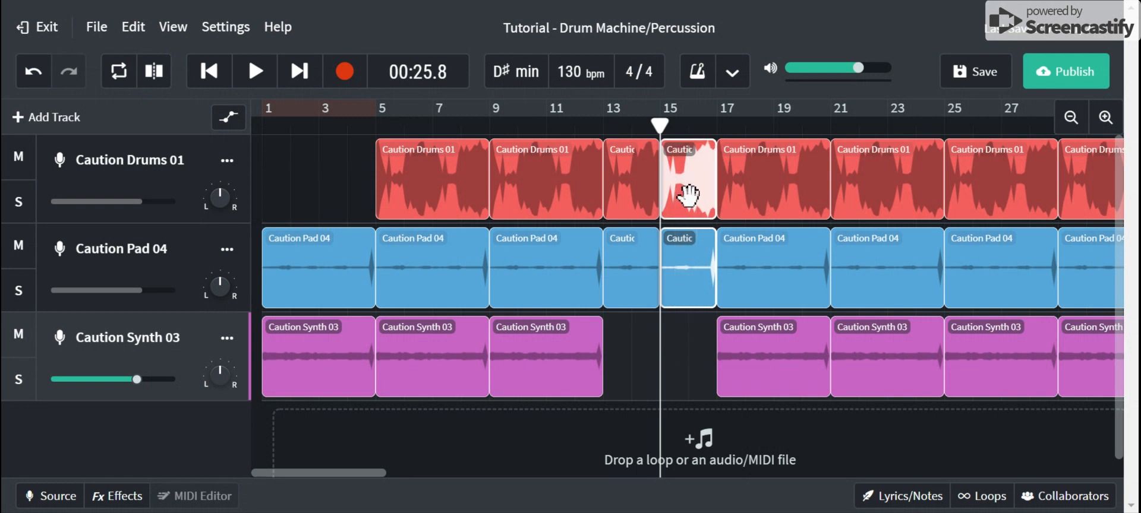
right_click(684, 190)
click(723, 211)
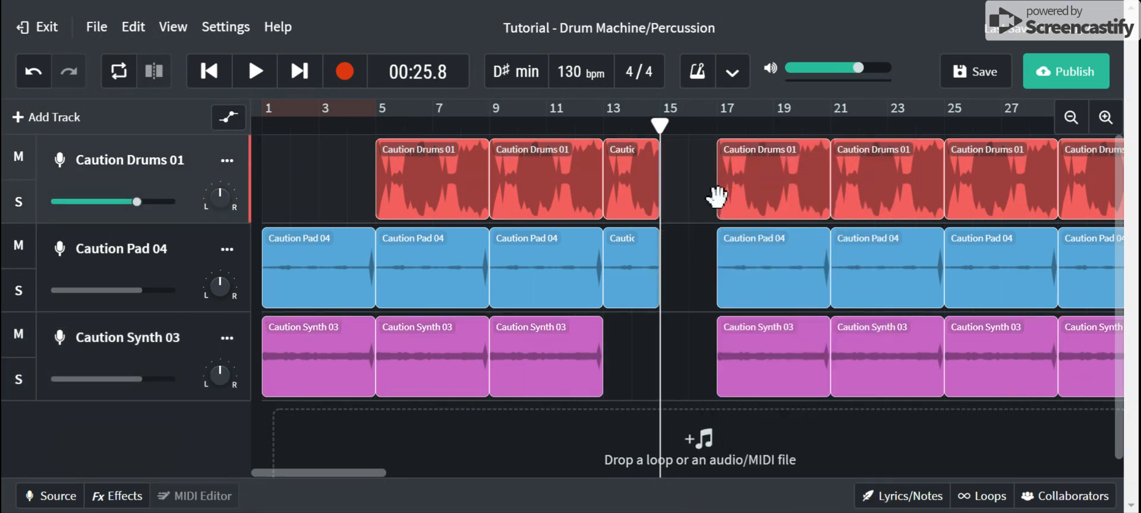
drag(702, 180, 1034, 356)
mouse_move(782, 183)
mouse_down()
mouse_move(723, 183)
mouse_move(786, 178)
mouse_up()
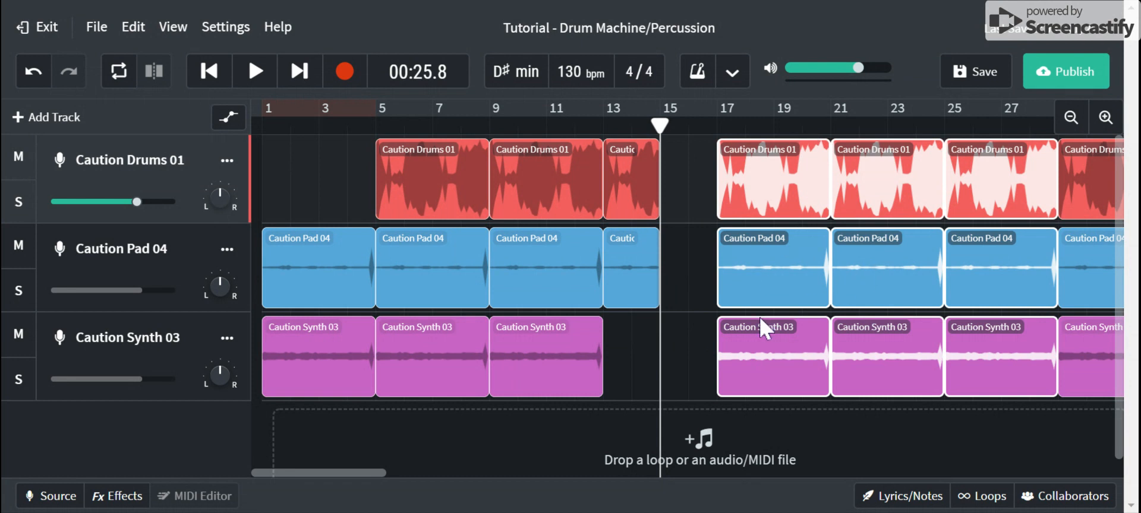
click(695, 330)
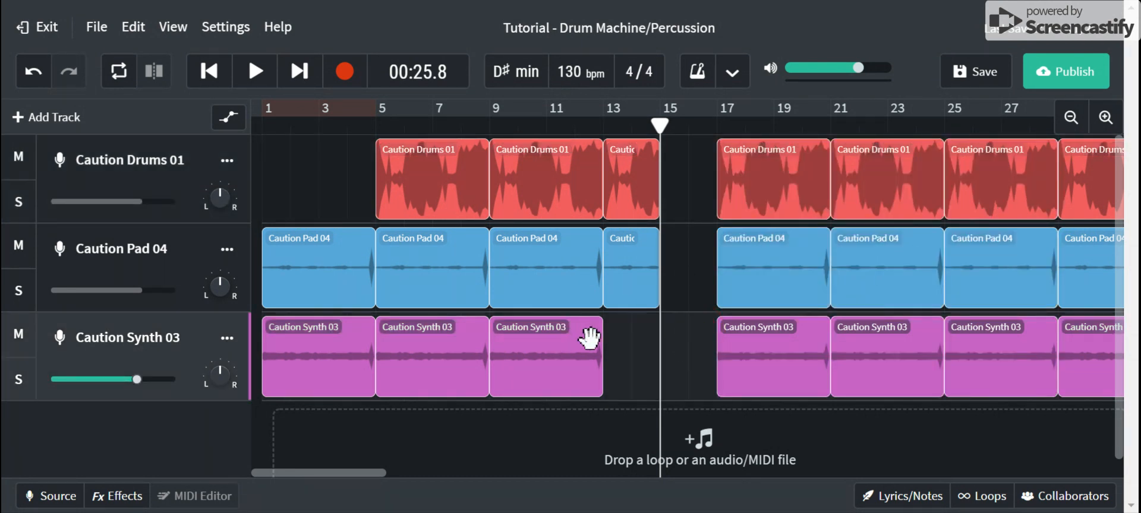
Look through the track options available for Caution Pad 04, including its presets
click(214, 249)
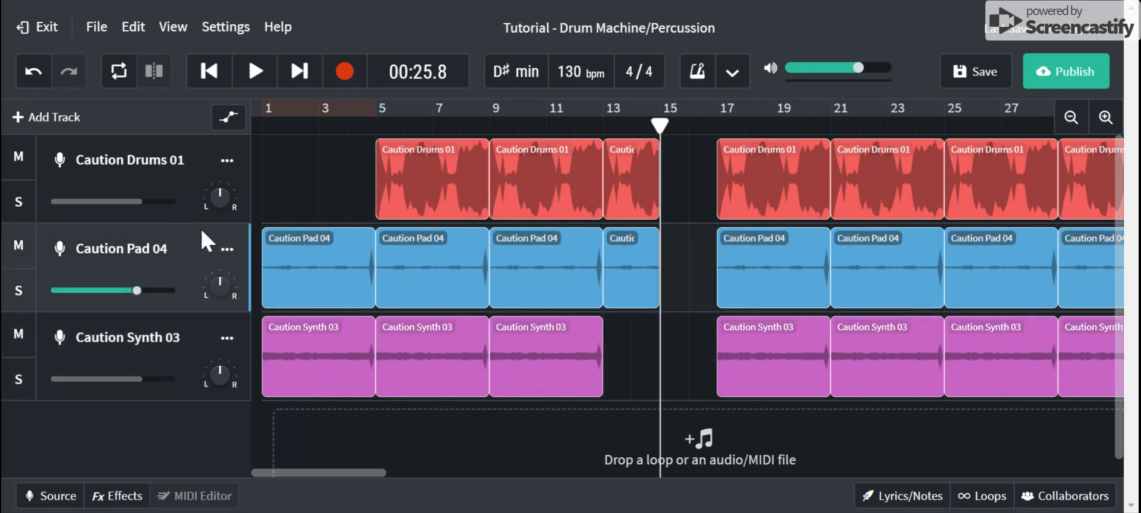
click(227, 251)
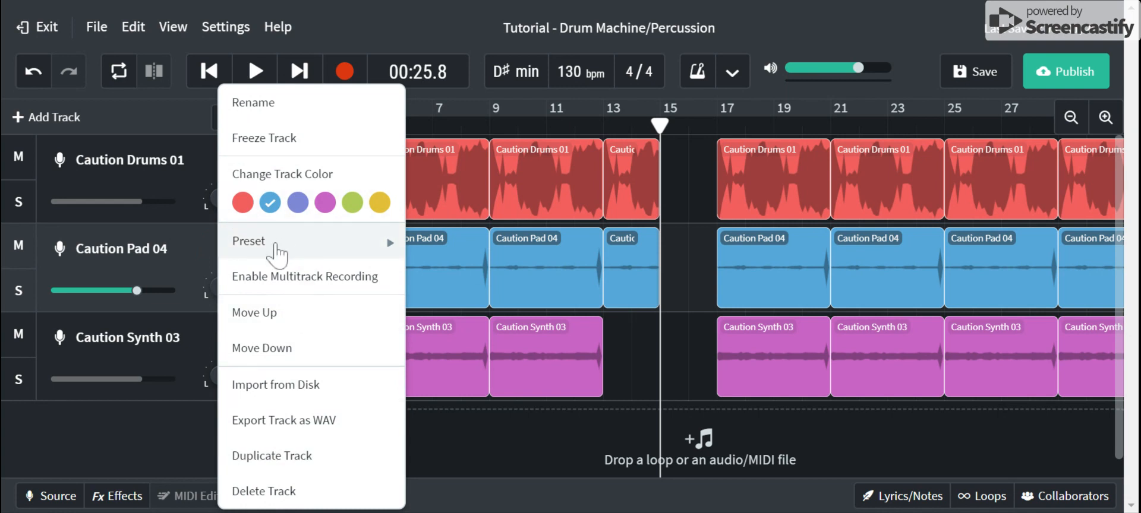
mouse_move(280, 249)
scroll(459, 167, down, 8)
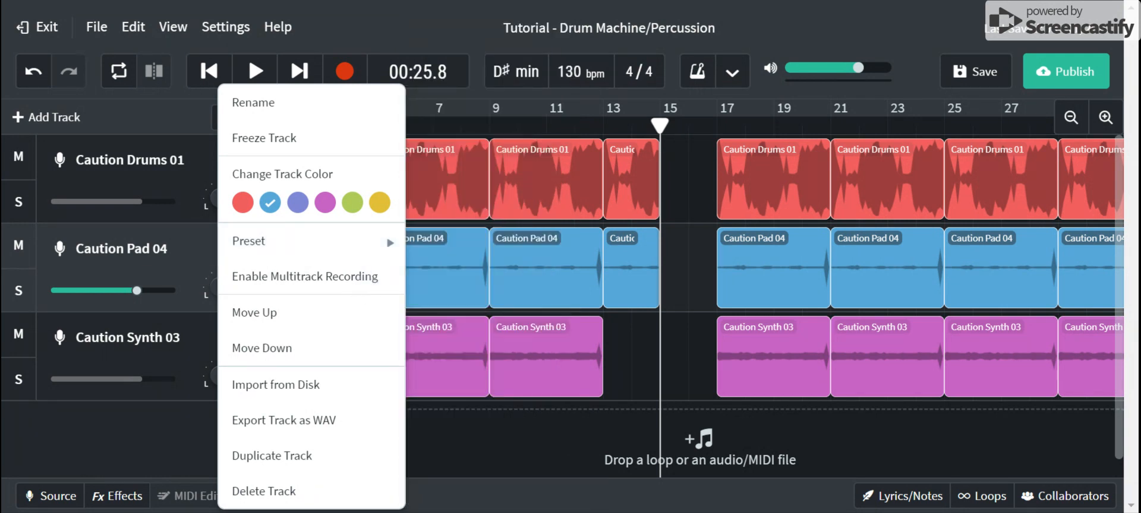
click(166, 249)
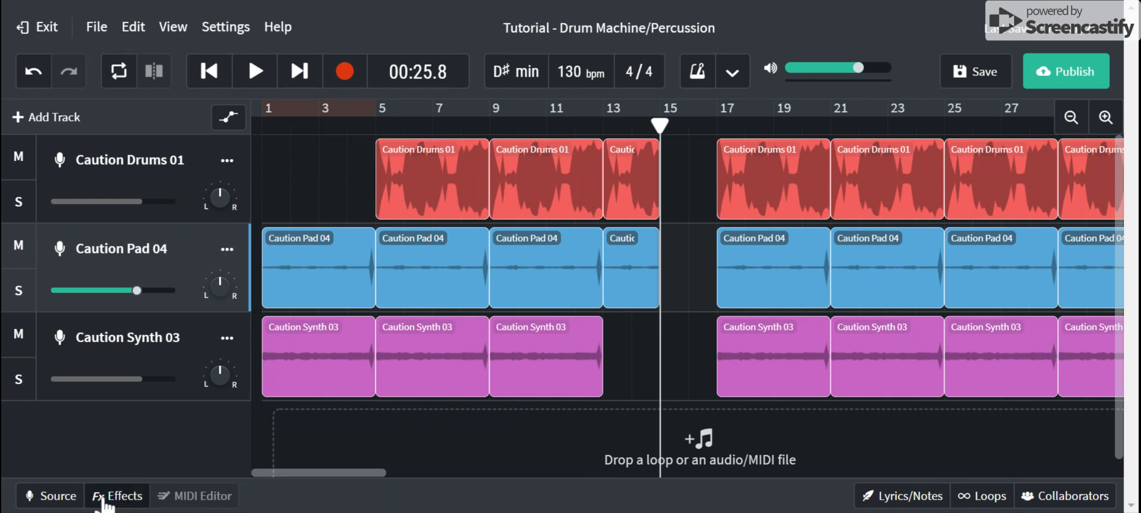
Browse the effect categories and reverb types that can be added to Caution Pad 04
click(125, 504)
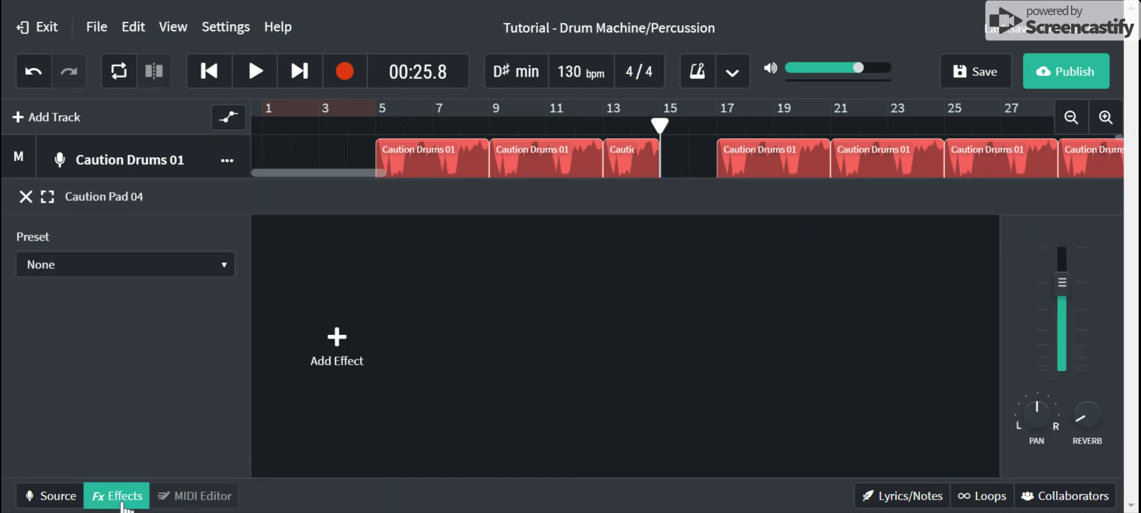
click(351, 352)
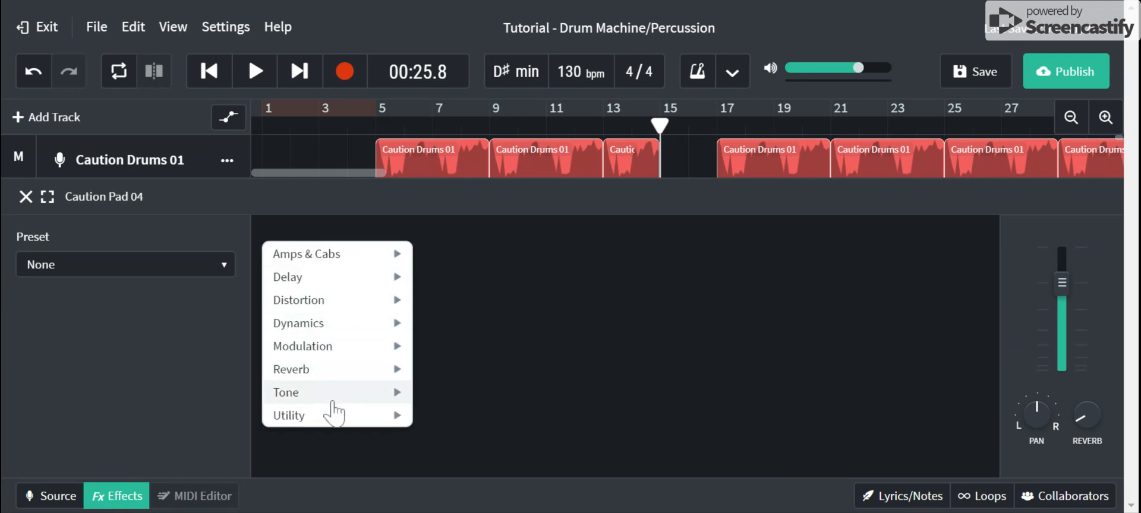
mouse_move(395, 366)
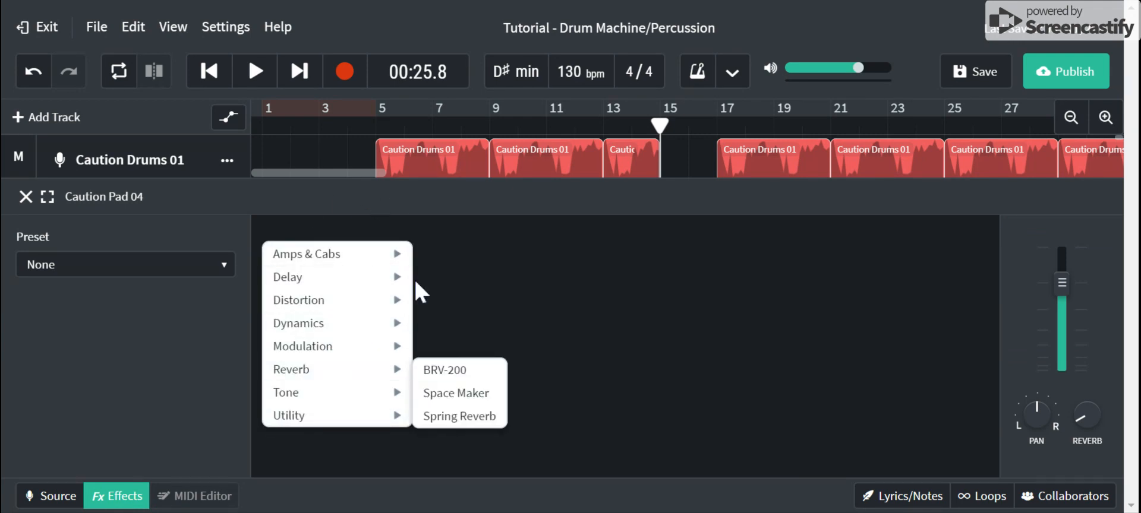
click(635, 348)
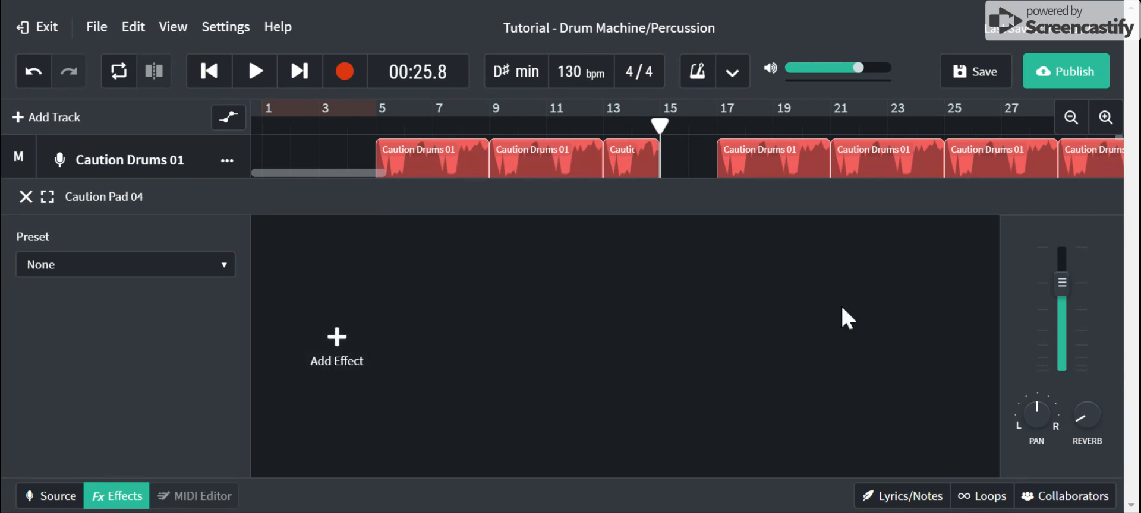
Apply the LoFi Vox preset to Caution Pad 04 and remove its Noise Gate effect
click(185, 265)
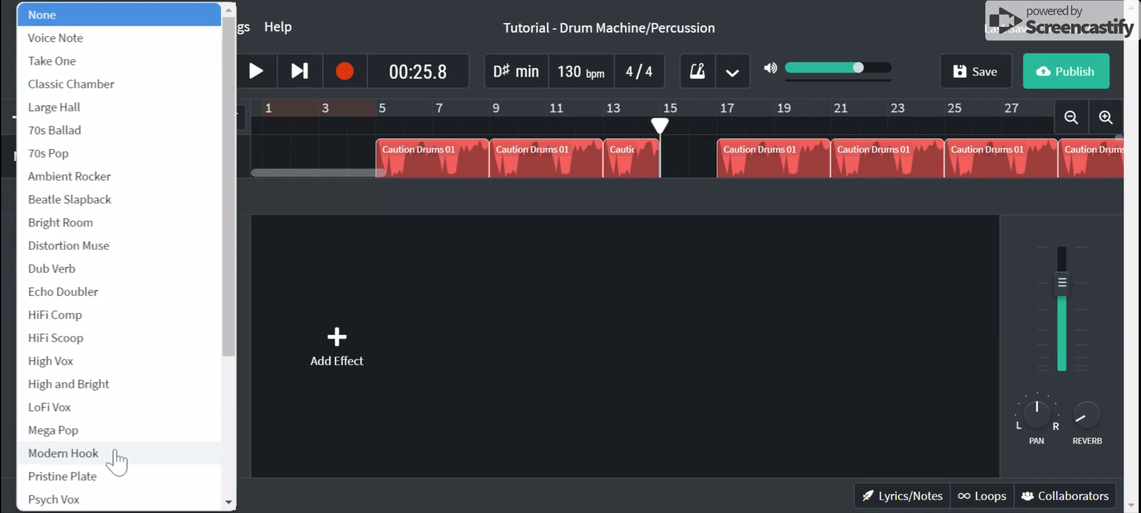
click(121, 416)
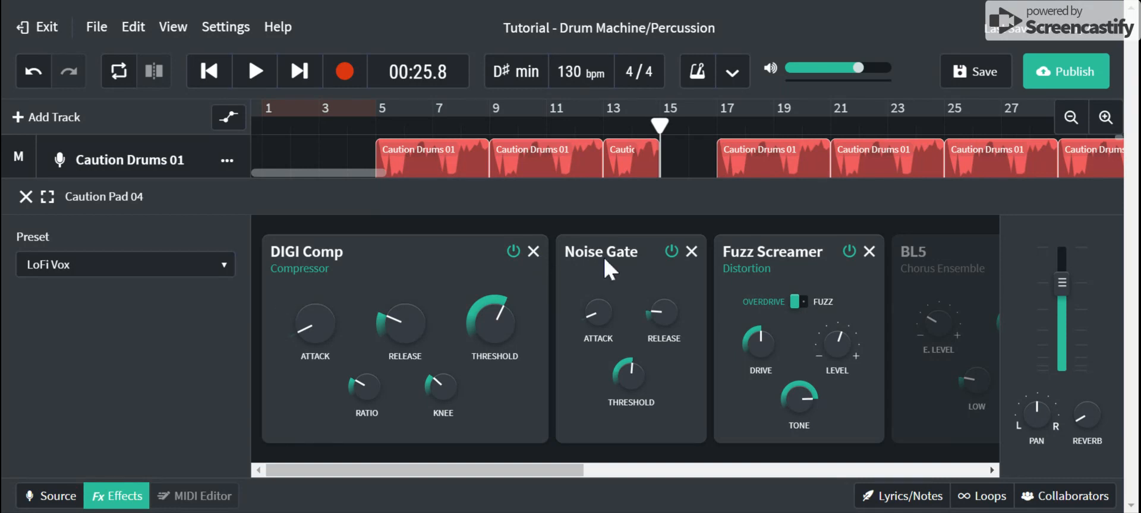
click(691, 252)
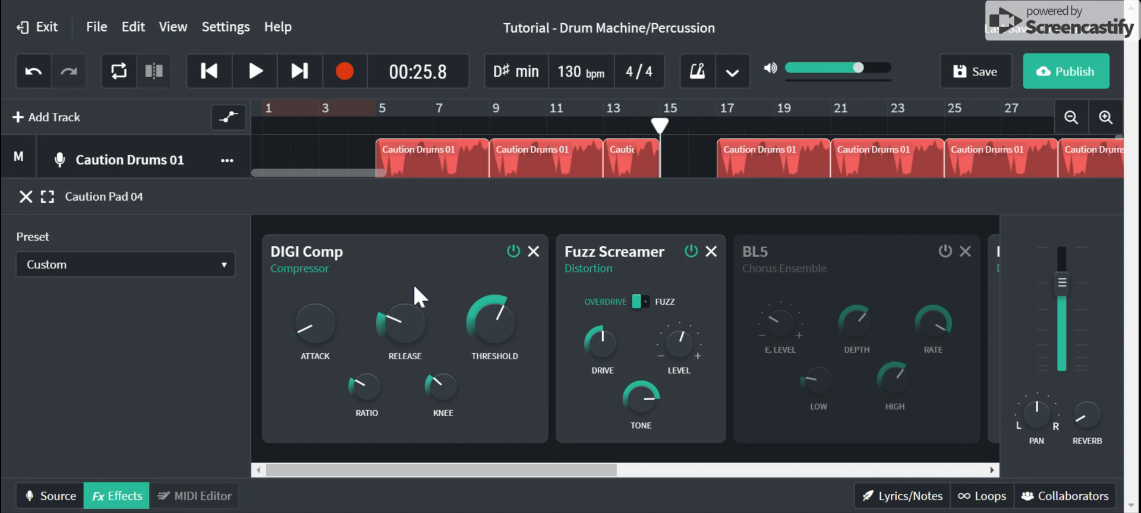
Move the Fuzz Screamer ahead of the DIGI Comp in the pad's effect chain and view the chain enlarged
drag(640, 279, 639, 277)
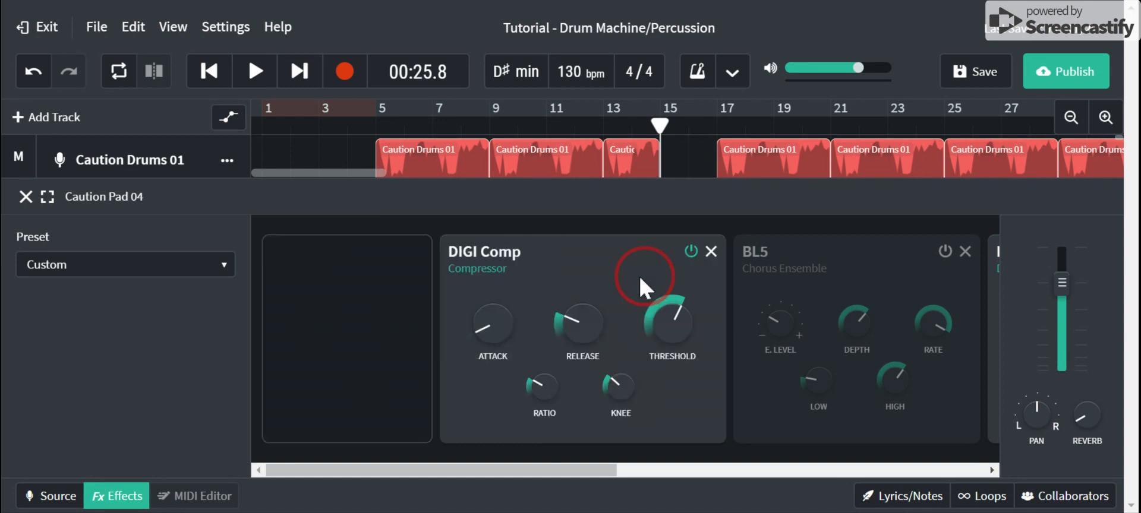
drag(295, 259, 294, 261)
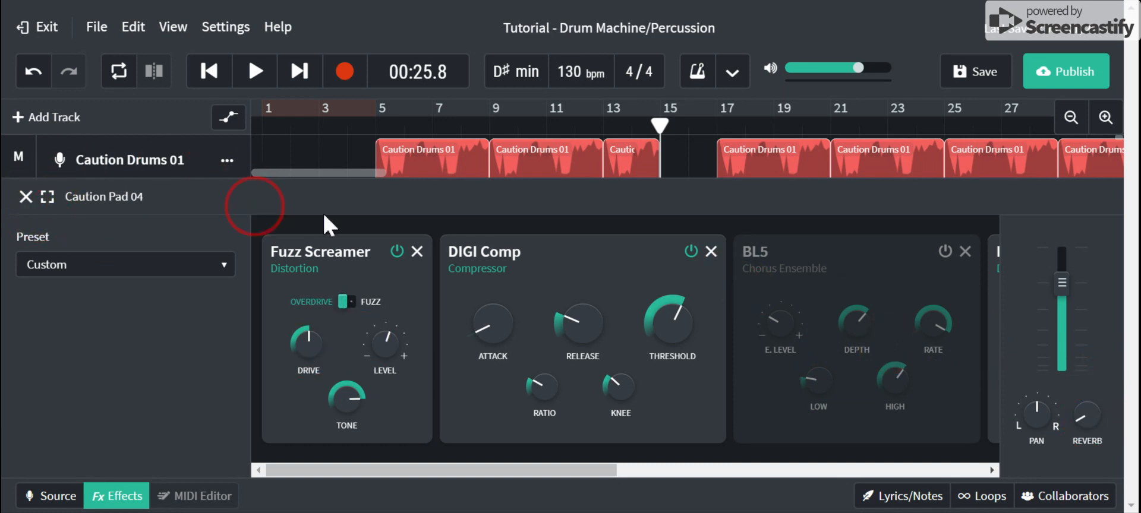
click(48, 196)
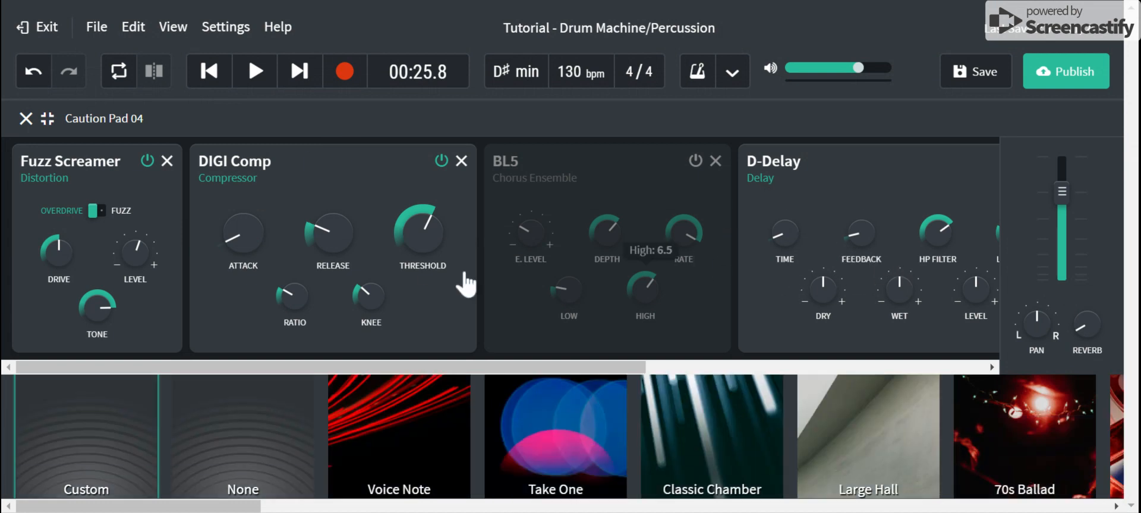
click(48, 118)
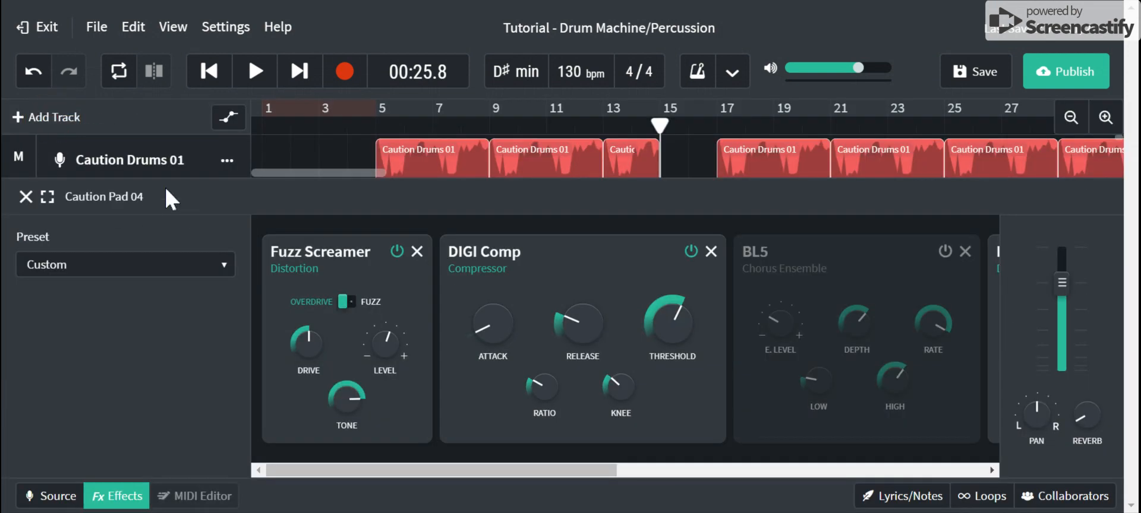
click(25, 196)
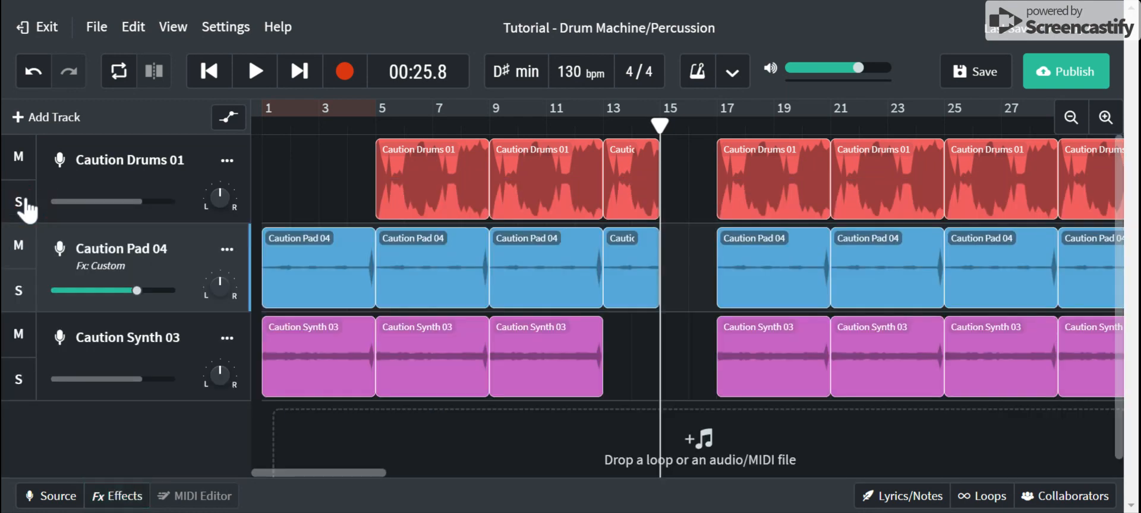
Remove Fuzz Screamer, DIGI Comp, BL5, D-Delay and Space Maker from Caution Pad 04 and return to the arrangement
click(227, 250)
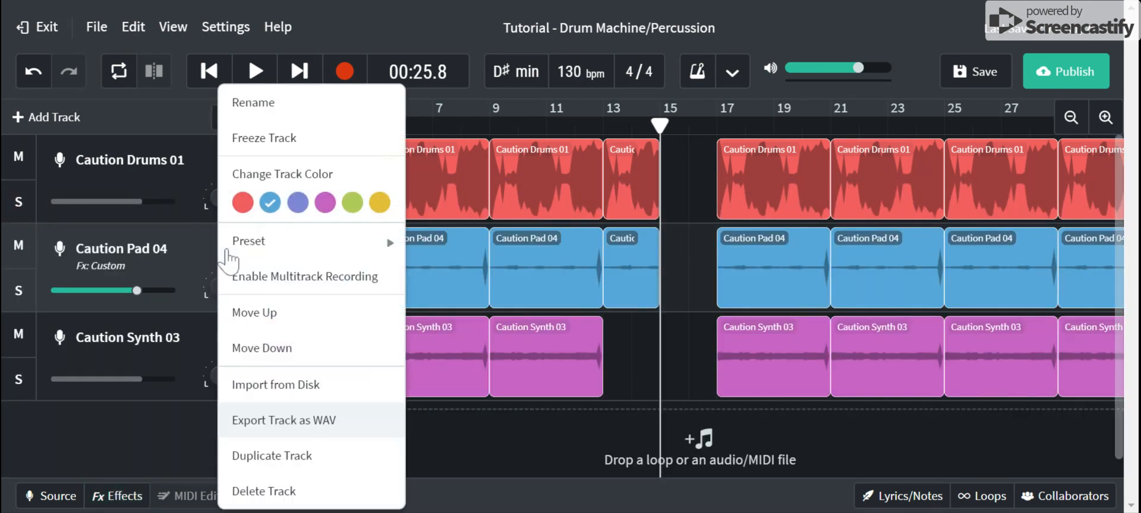
click(113, 496)
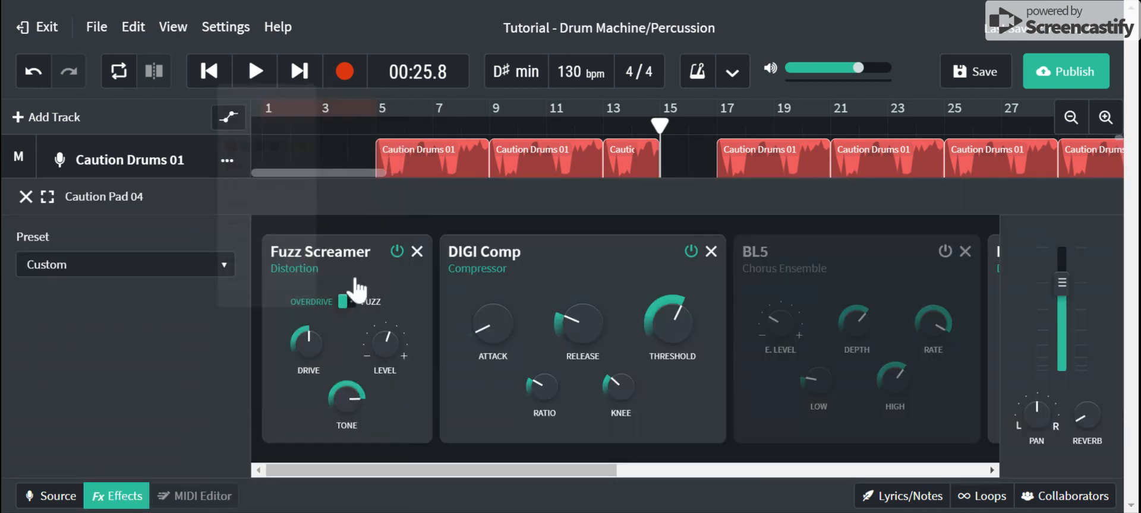
click(418, 251)
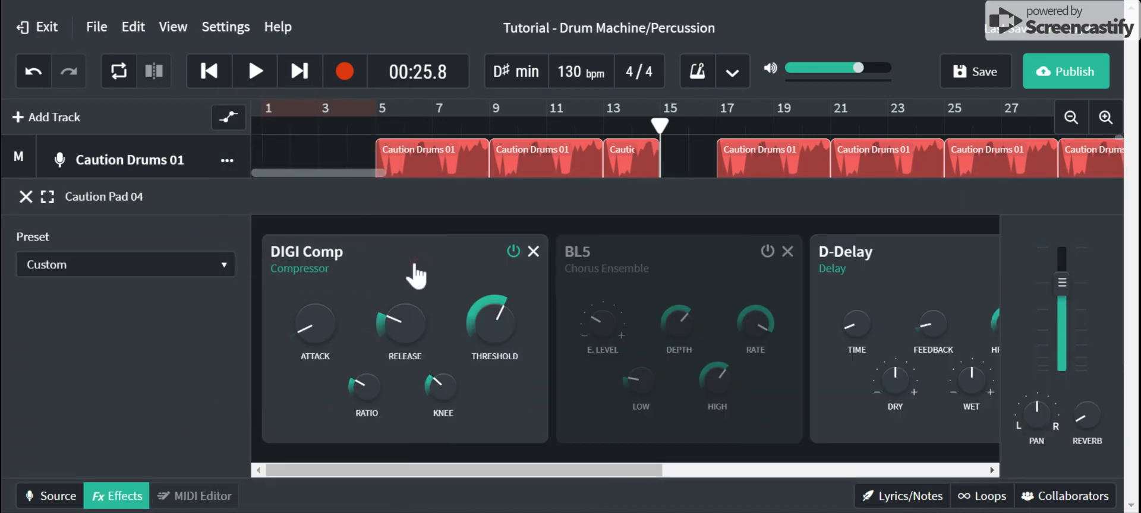
click(534, 252)
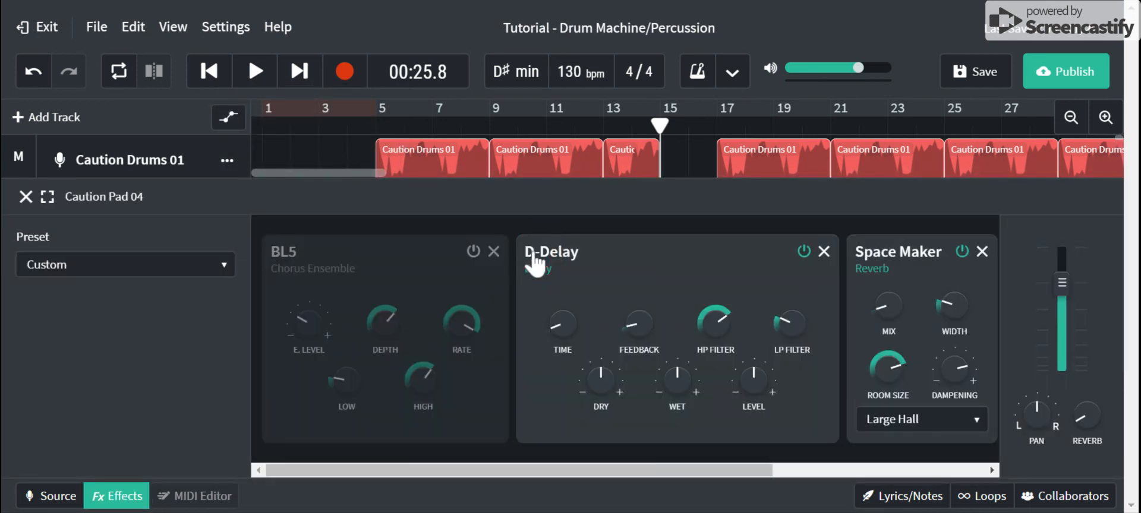
click(493, 251)
click(569, 251)
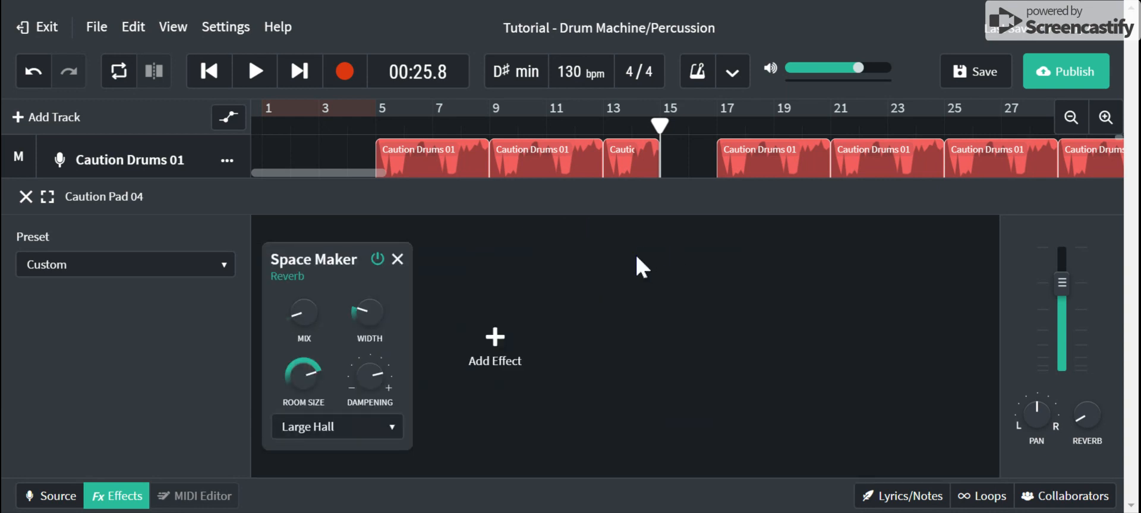
click(398, 252)
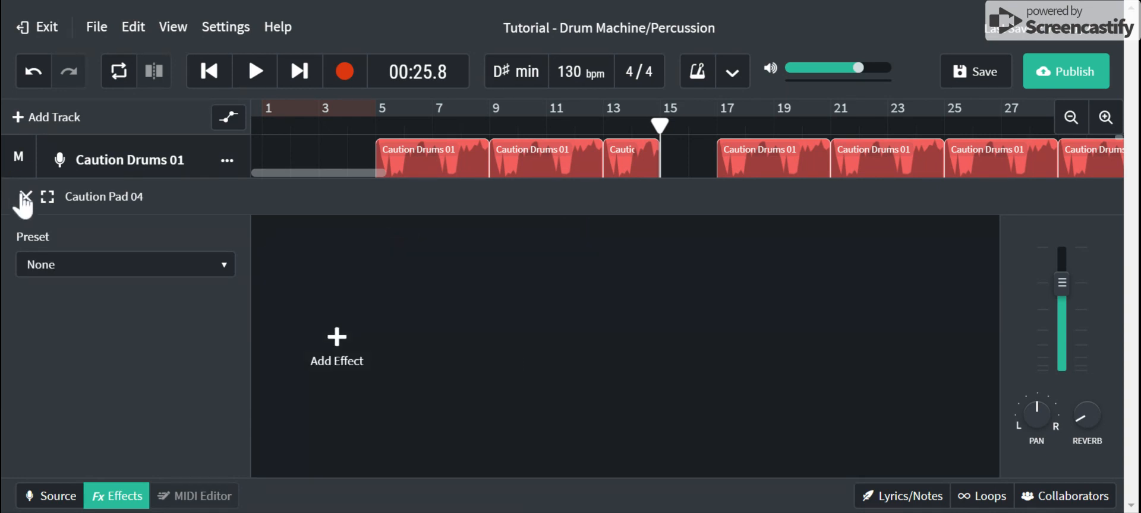
click(25, 197)
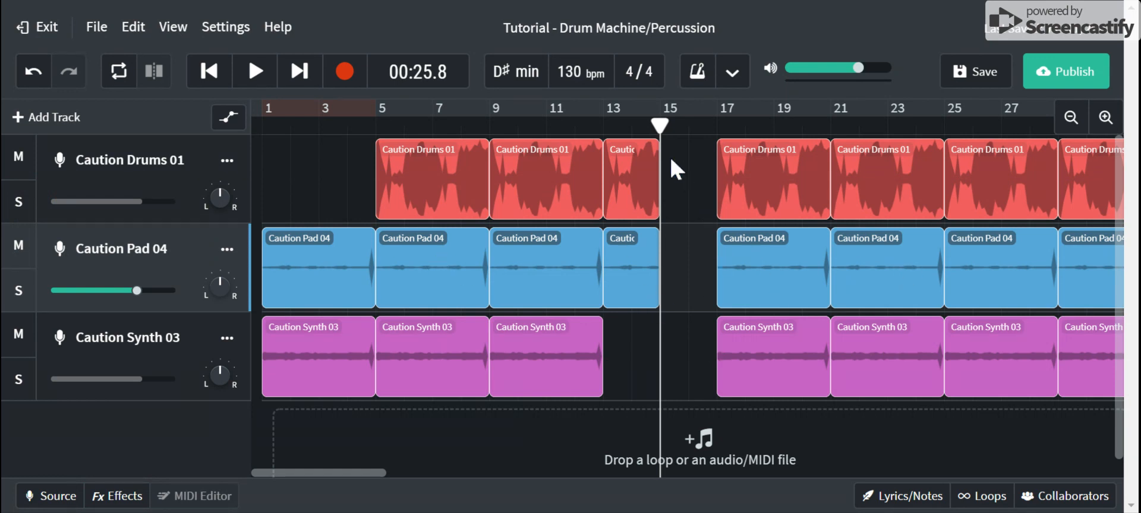
Delete the remaining drum and pad slices at bars 13–14
drag(670, 157, 633, 266)
key(Delete)
drag(634, 201, 559, 340)
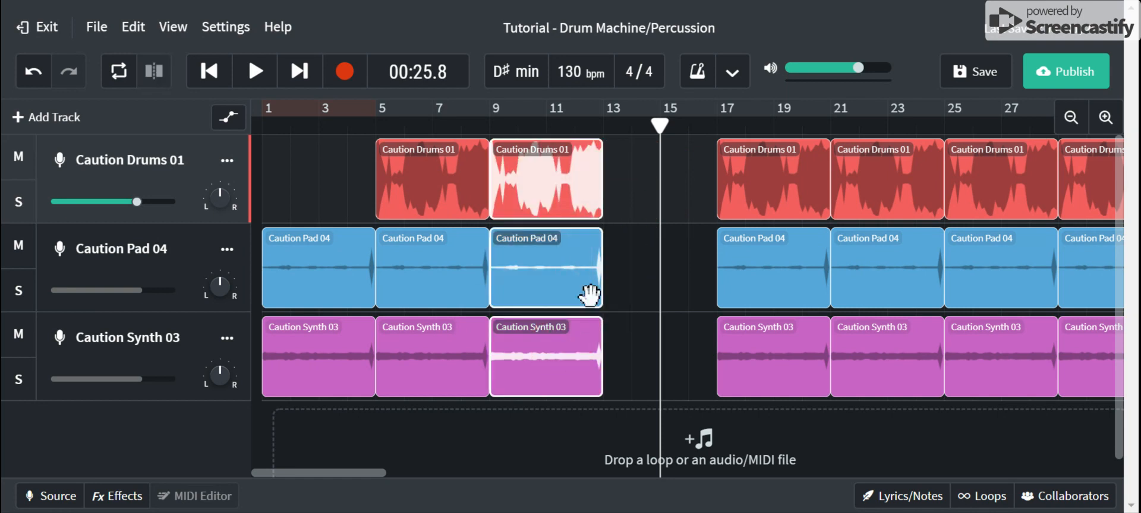
right_click(551, 173)
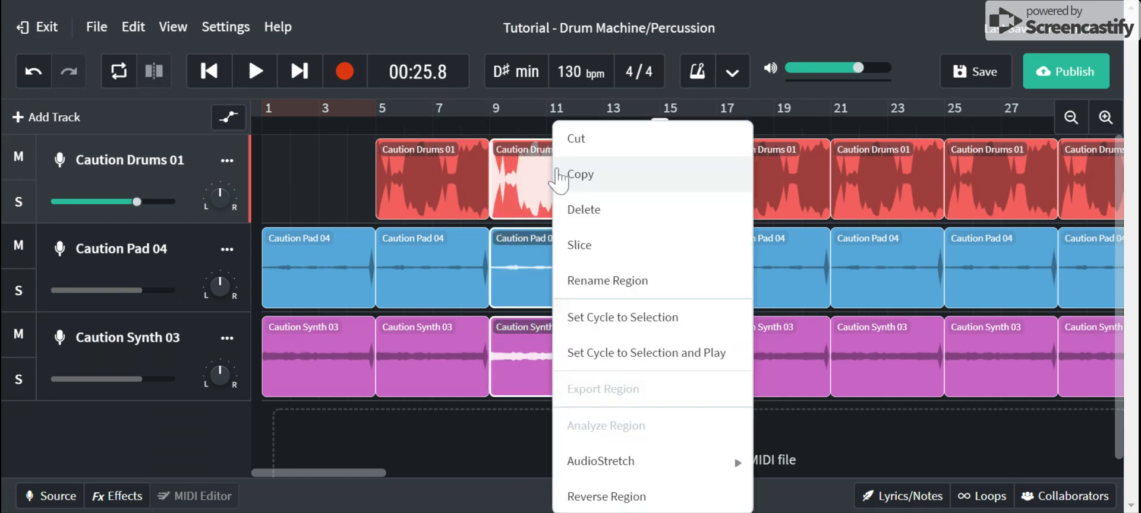
click(572, 187)
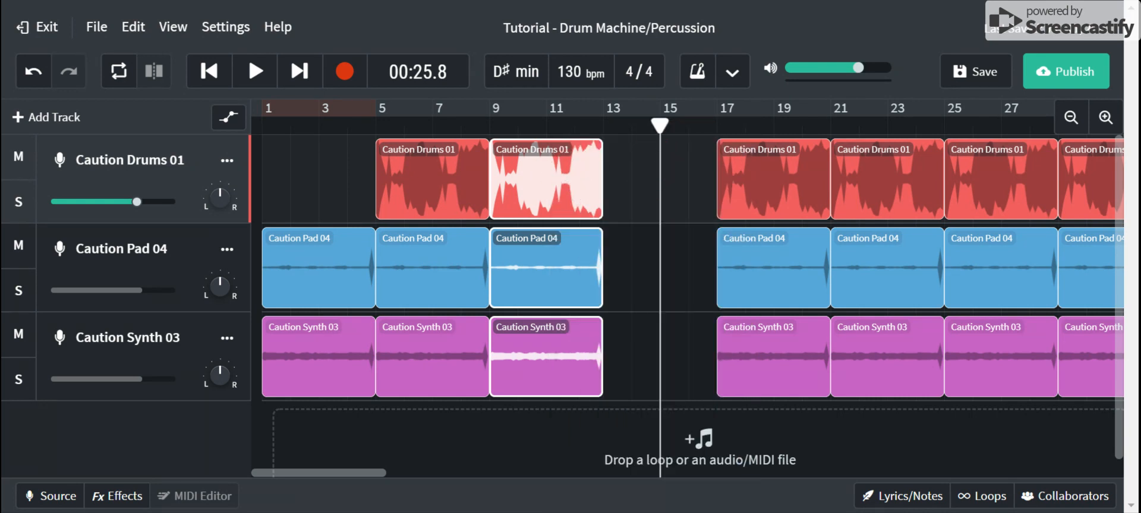
right_click(642, 190)
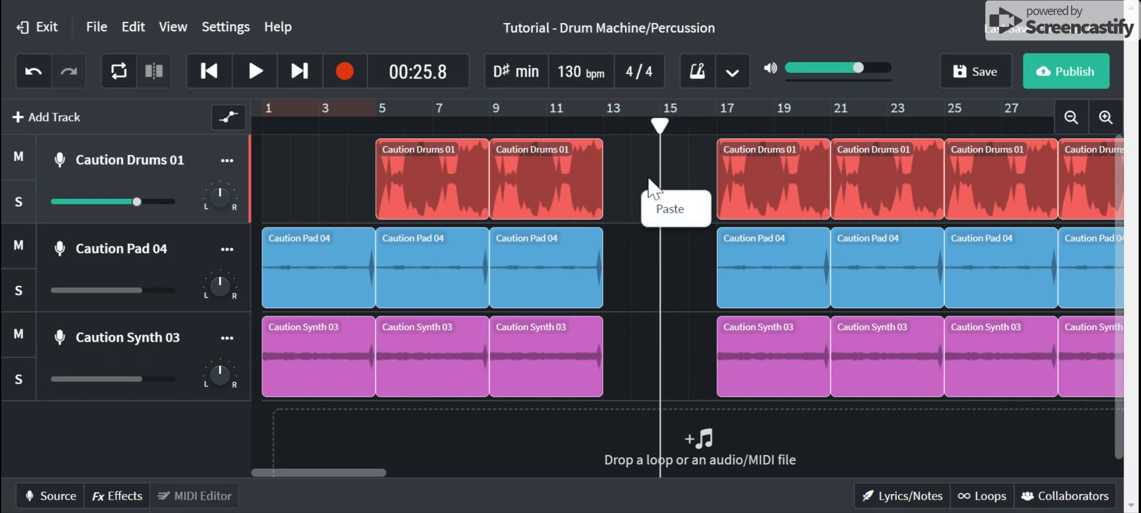
Move the playhead to bar 13 and paste there a copy of the Caution Synth 03 region from bar 9
click(658, 147)
drag(658, 148, 604, 147)
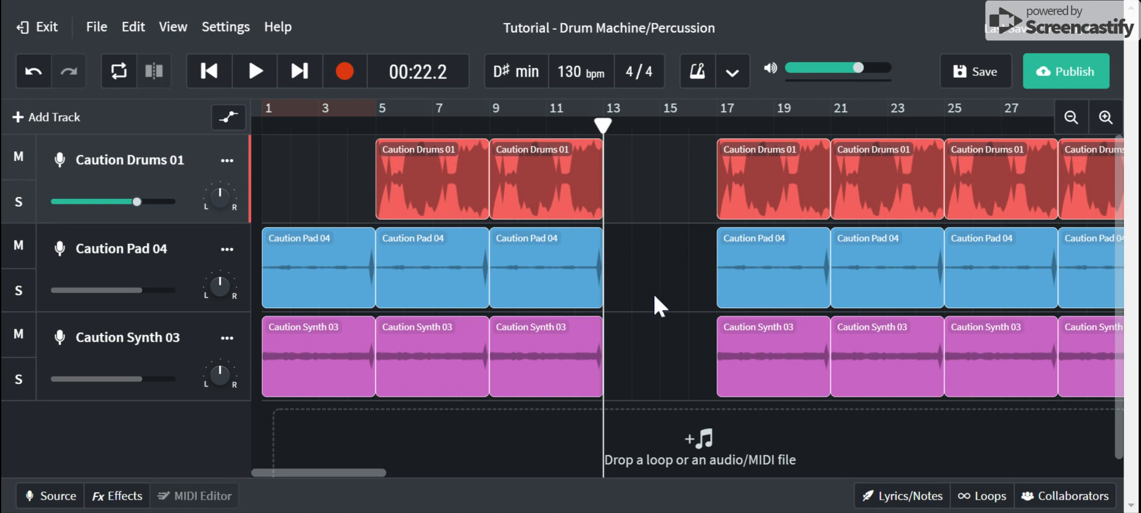
click(652, 336)
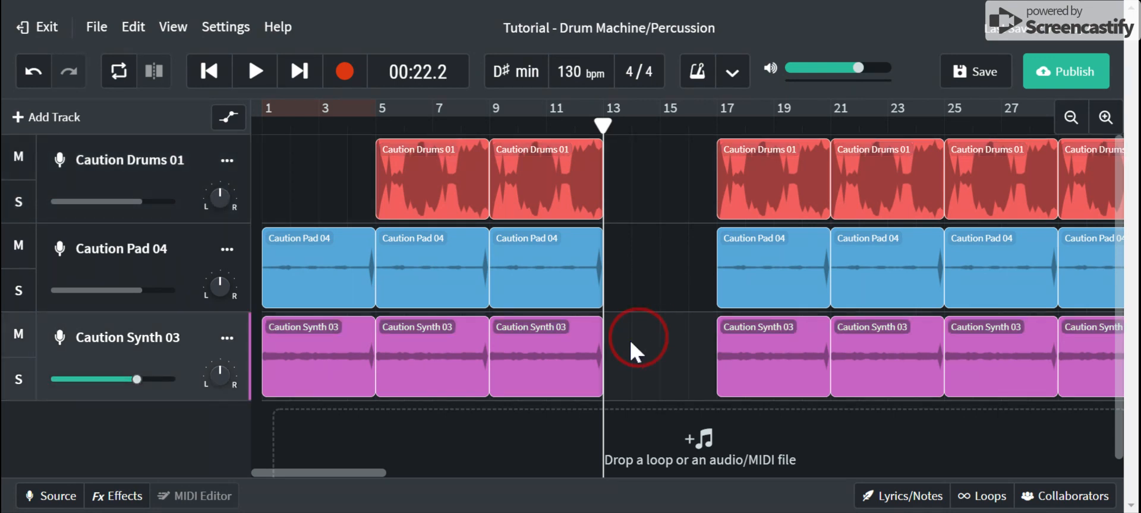
click(544, 357)
right_click(546, 354)
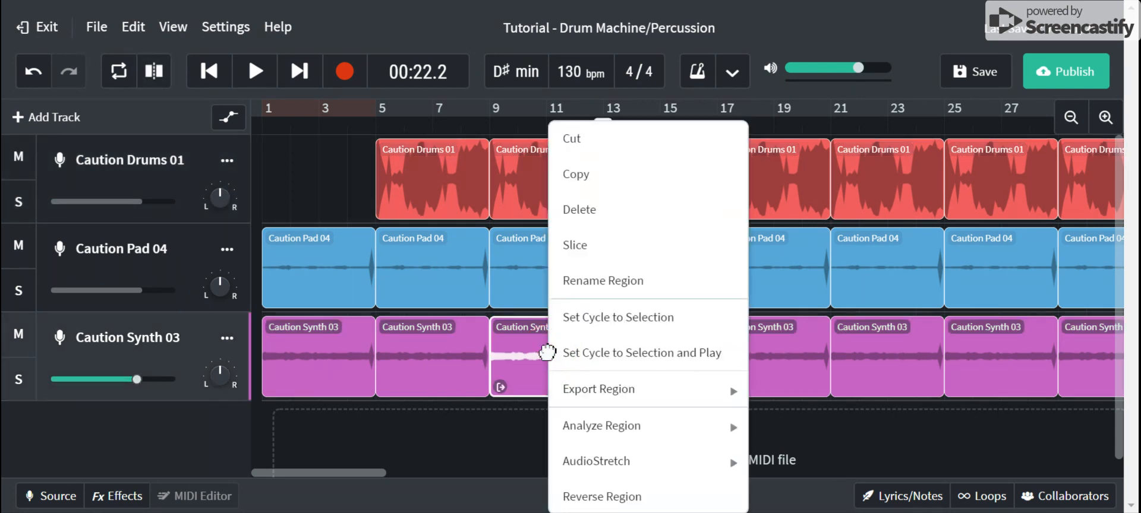
click(597, 190)
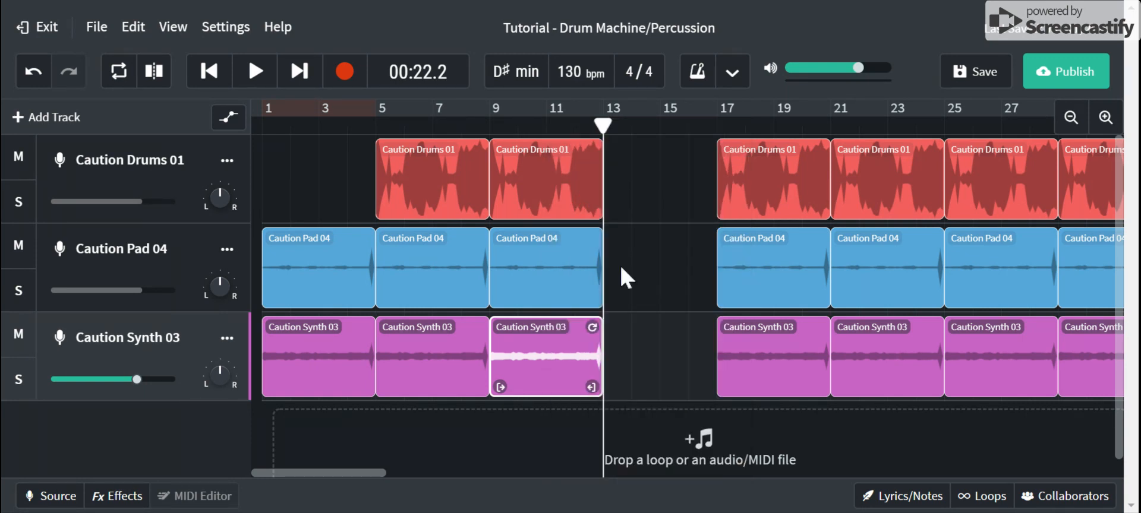
click(622, 339)
right_click(622, 339)
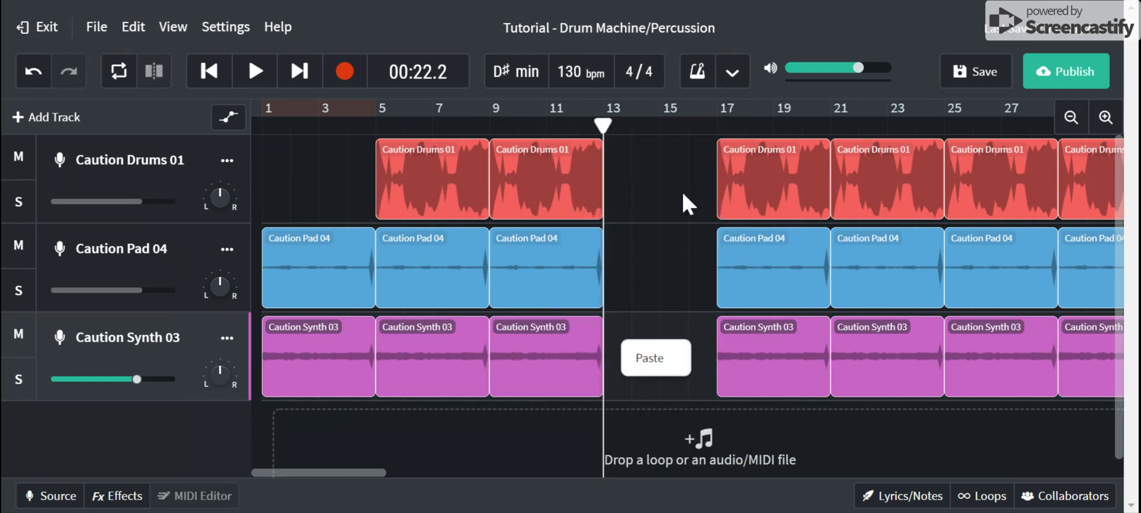
click(663, 355)
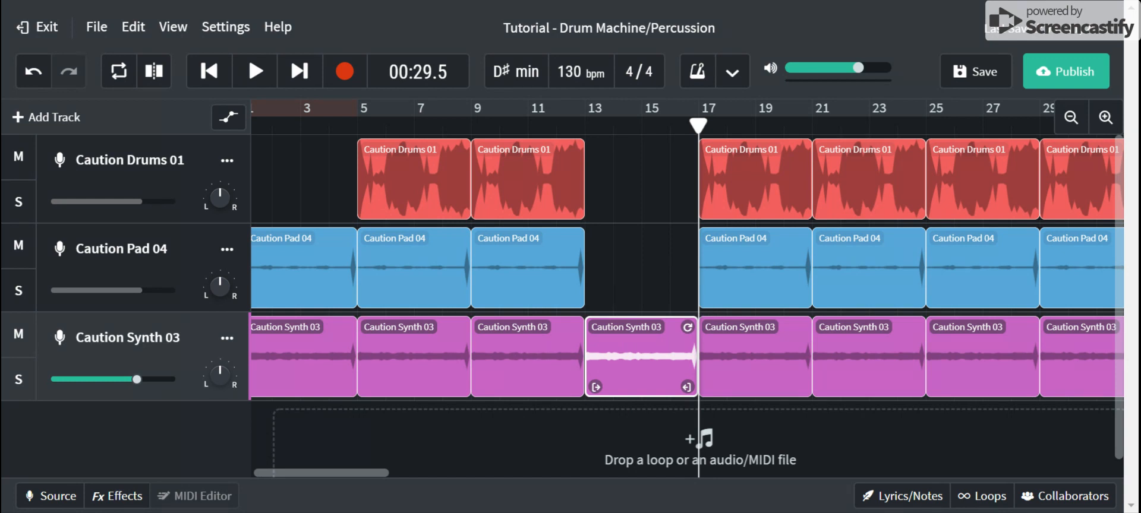
Delete the two Caution Synth 03 regions at bars 17 and 21
click(764, 368)
key(Delete)
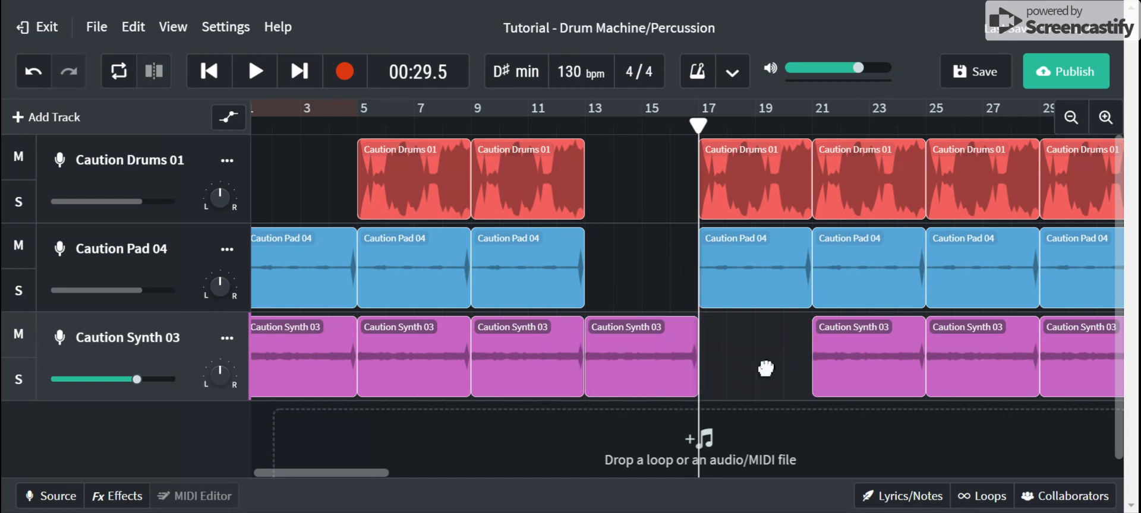
click(885, 347)
key(Delete)
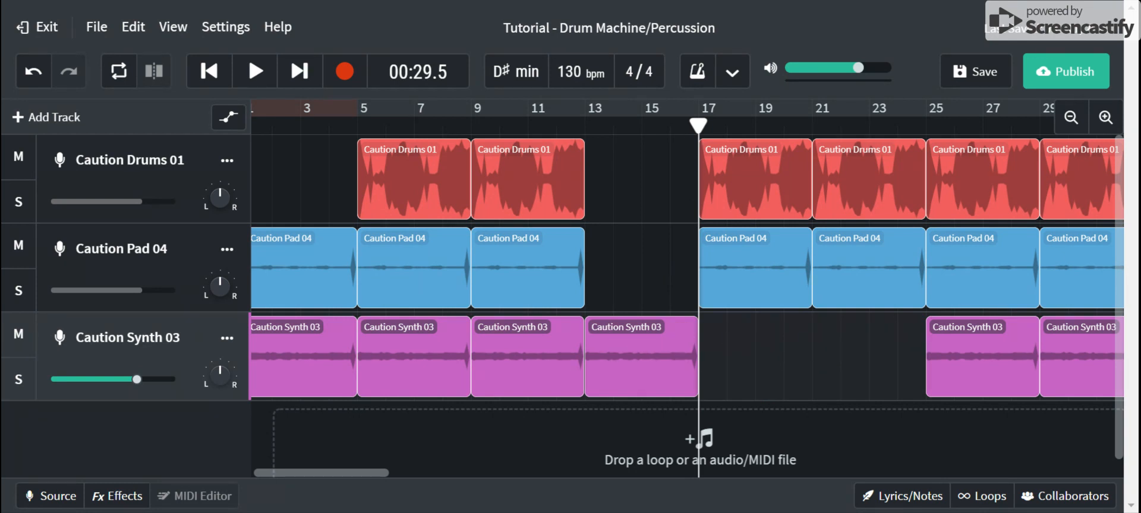
Paste the copied synth region into the Caution Pad 04 track at bar 17
right_click(686, 301)
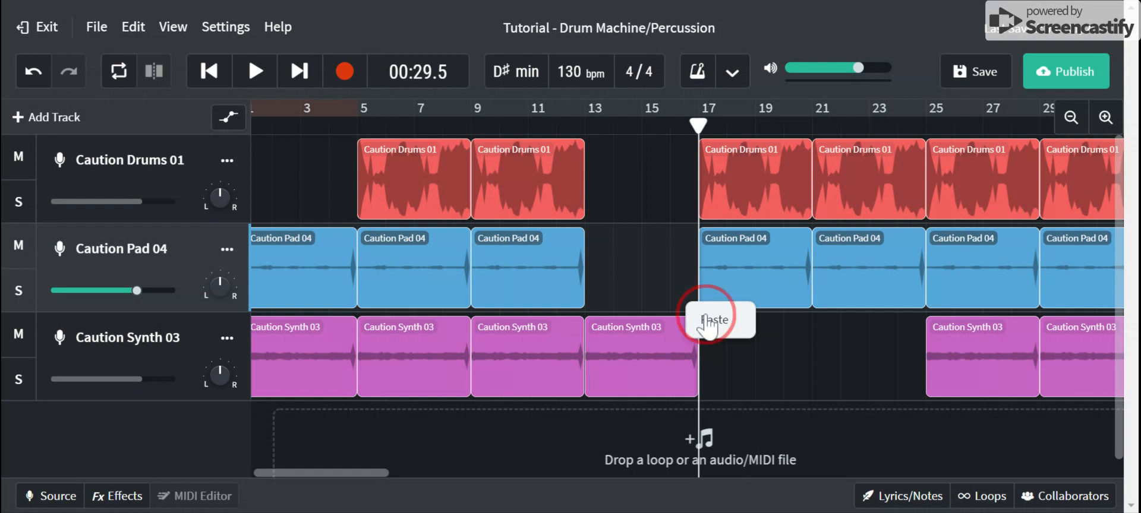
click(707, 321)
right_click(709, 344)
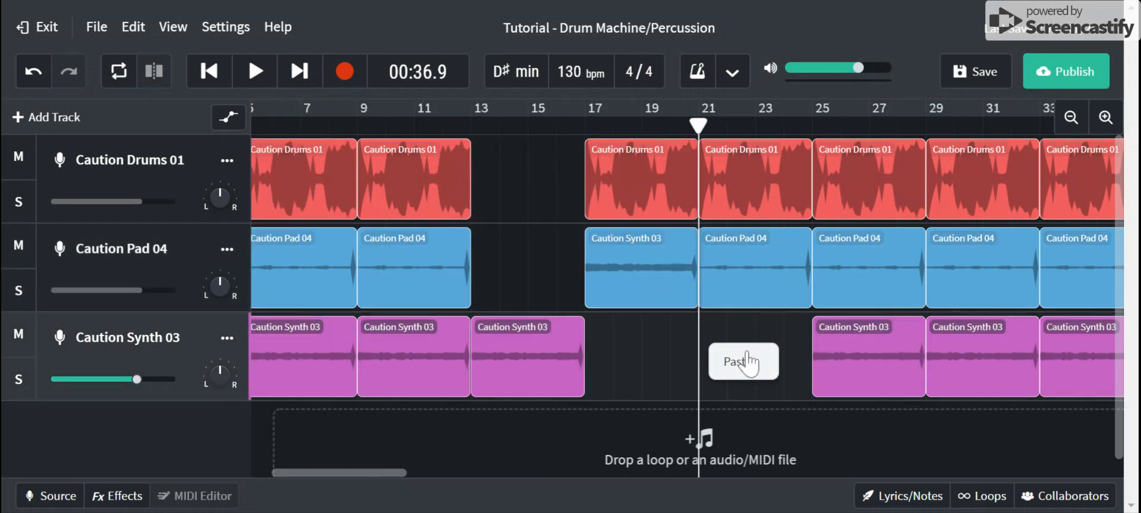
click(629, 355)
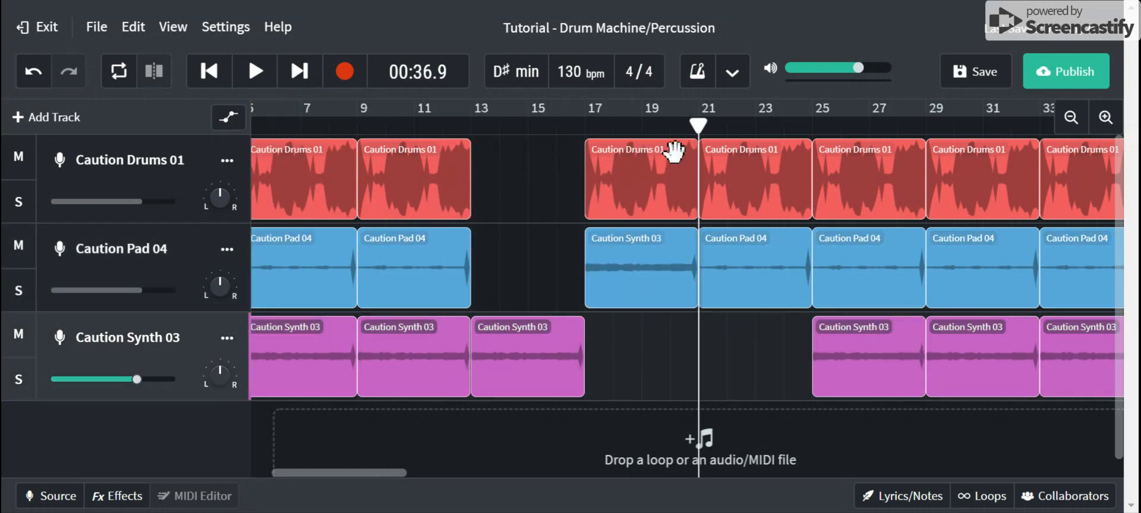
Copy the Caution Synth 03 region at bar 13 and paste it into the synth track at bars 17 and 21
click(607, 127)
drag(612, 126, 584, 126)
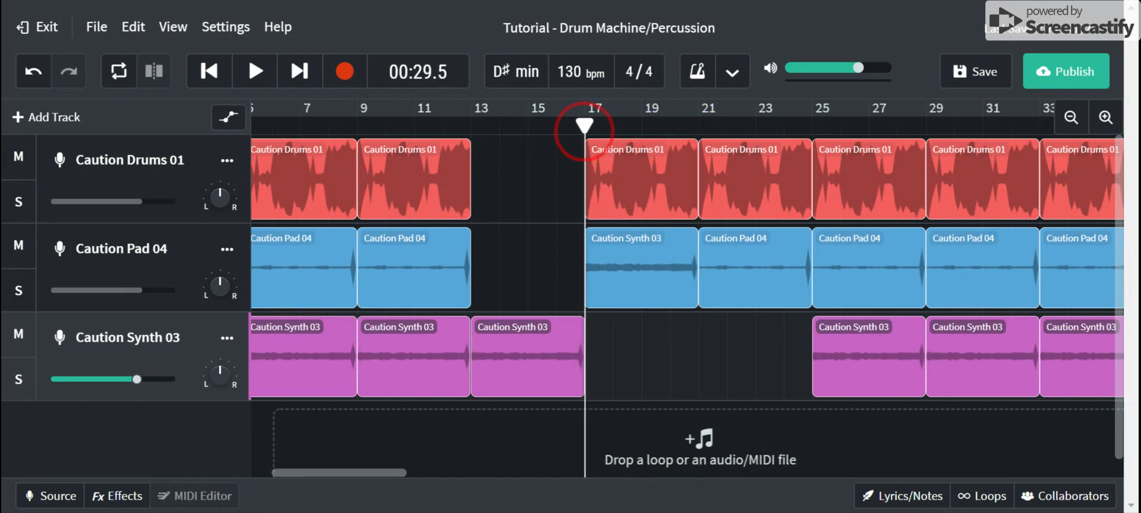
click(547, 354)
right_click(548, 355)
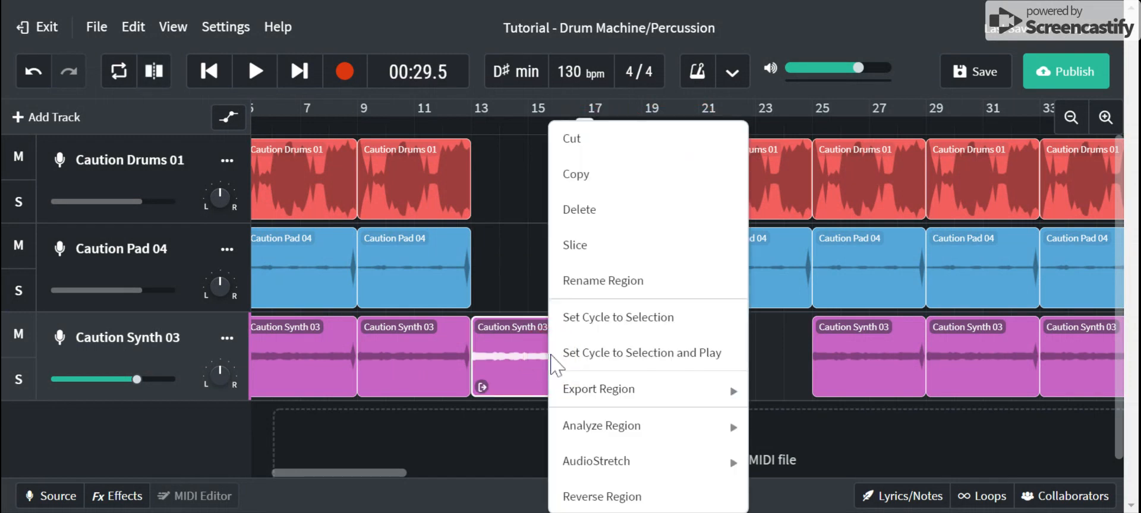
click(588, 174)
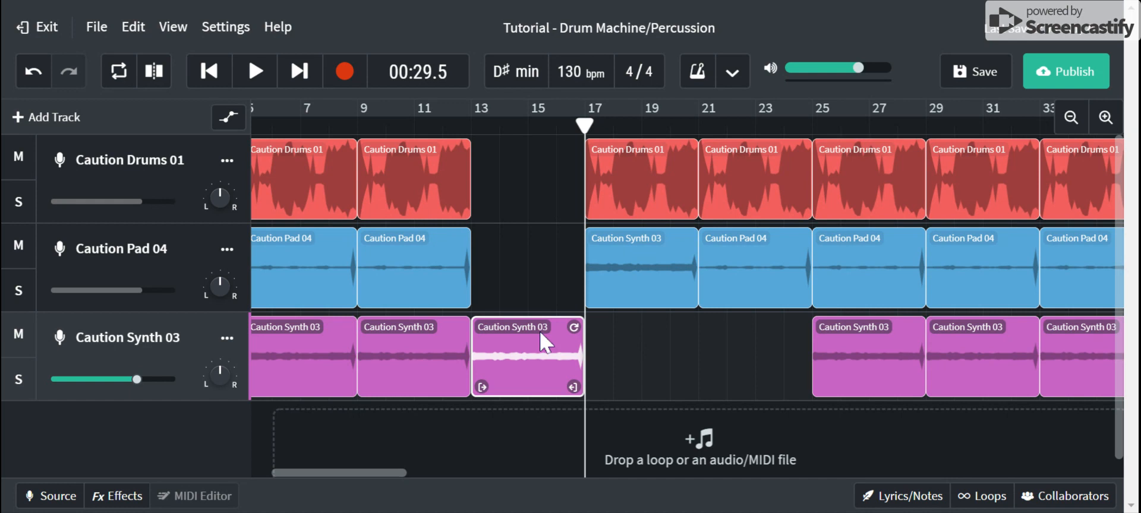
right_click(635, 379)
click(658, 393)
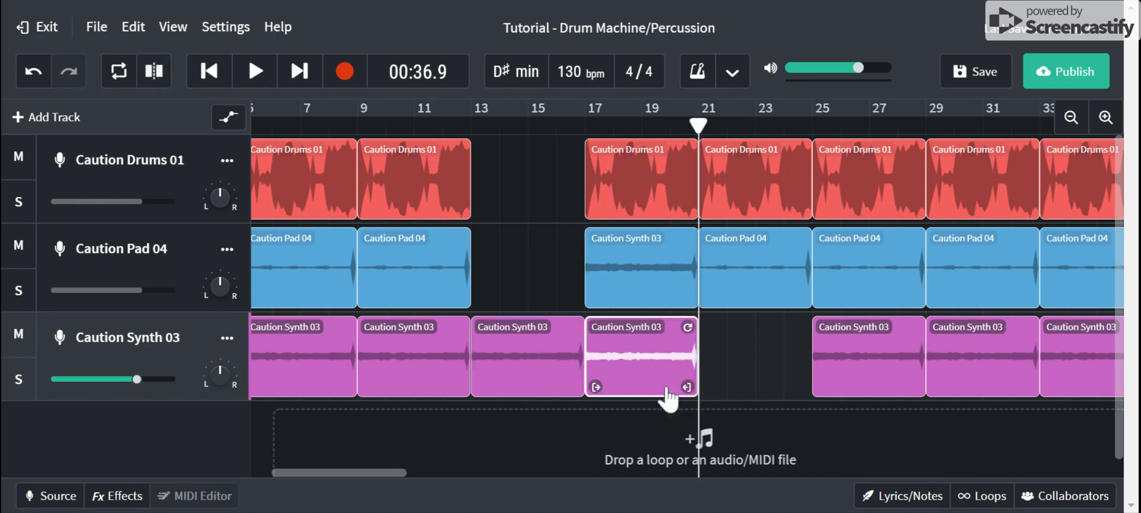
right_click(721, 374)
click(748, 389)
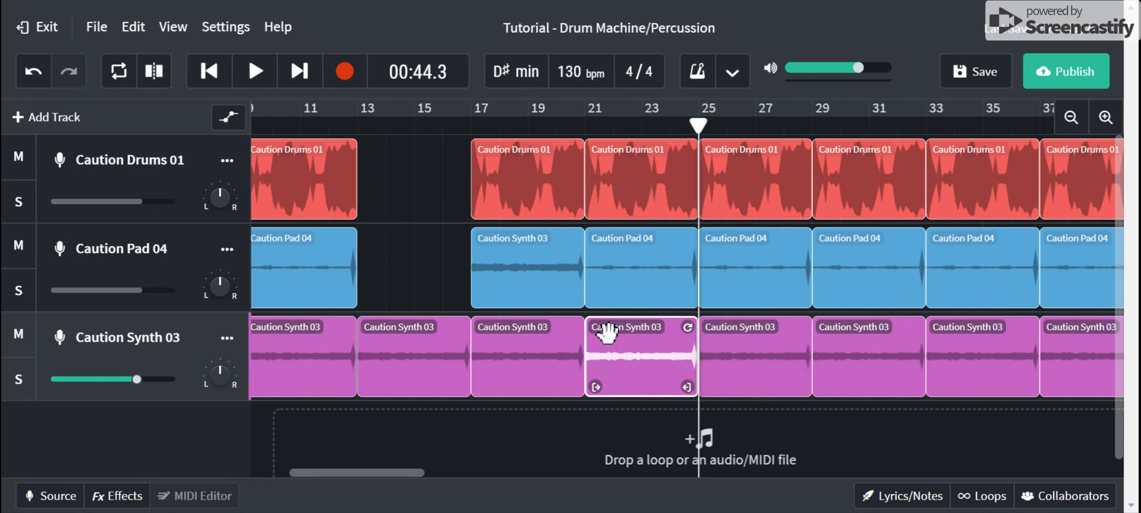
Turn on the cycle over the range from bar 1 to bar 5 and place the playhead at bar 5
scroll(606, 332, left, 2)
scroll(606, 332, left, 4)
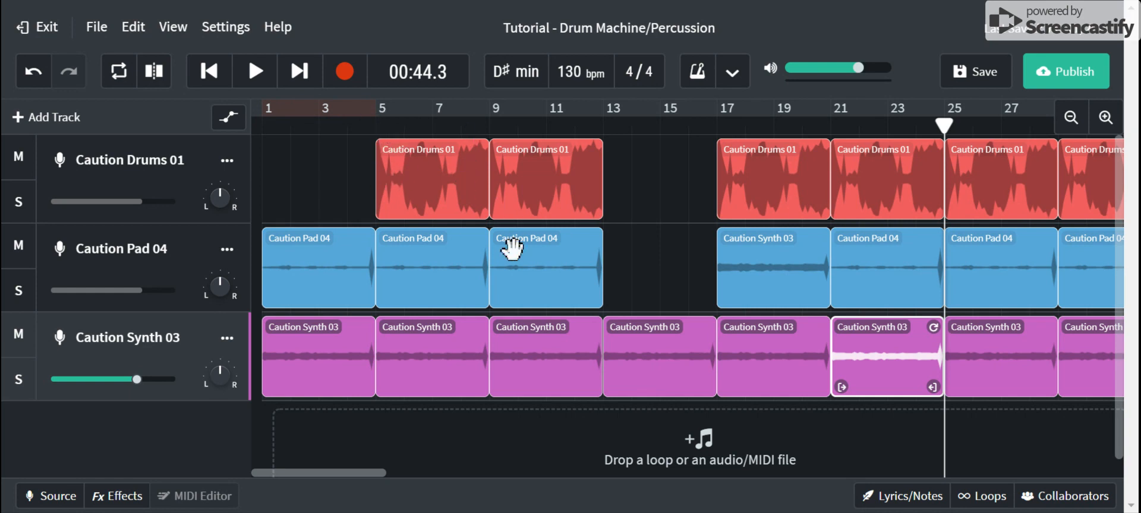
click(278, 141)
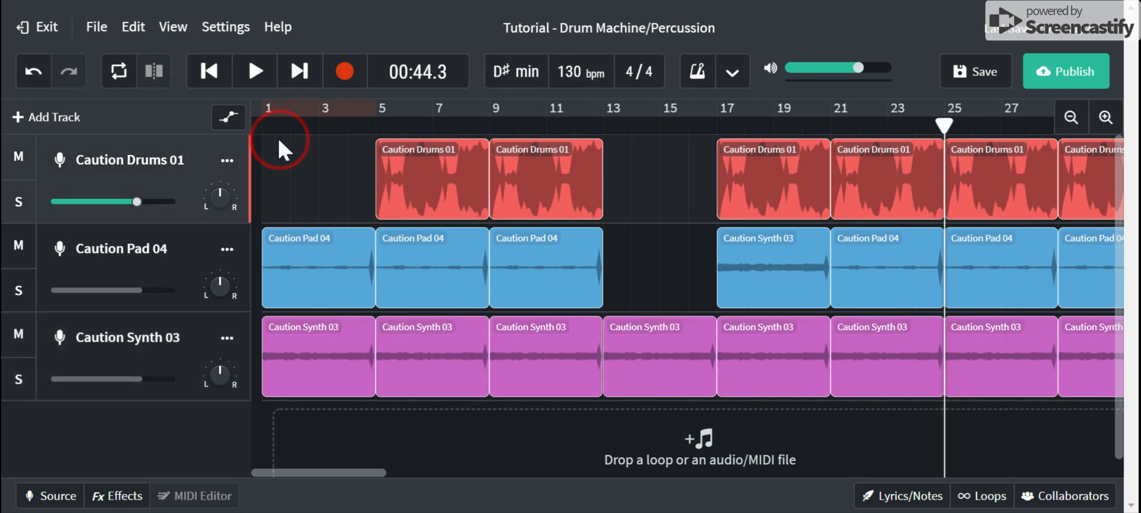
click(269, 107)
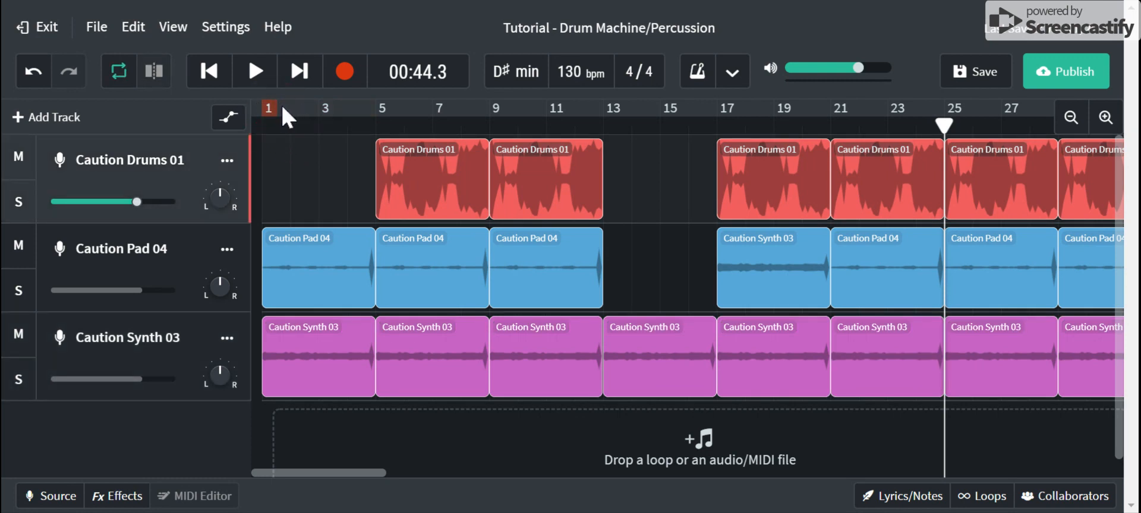
mouse_move(280, 106)
mouse_down()
mouse_move(331, 91)
mouse_move(382, 113)
mouse_up()
drag(278, 112, 265, 120)
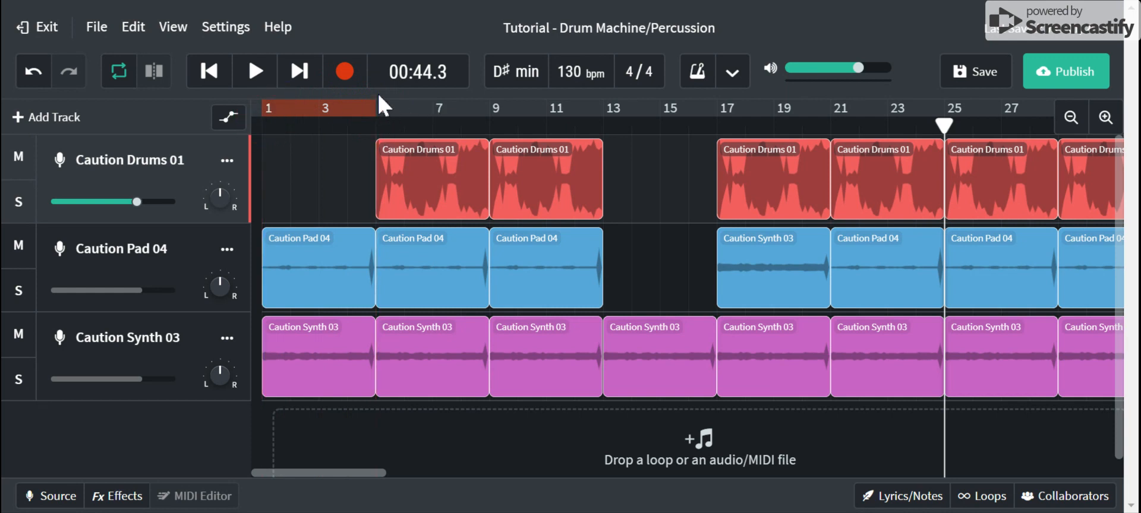
drag(451, 112, 376, 119)
click(401, 117)
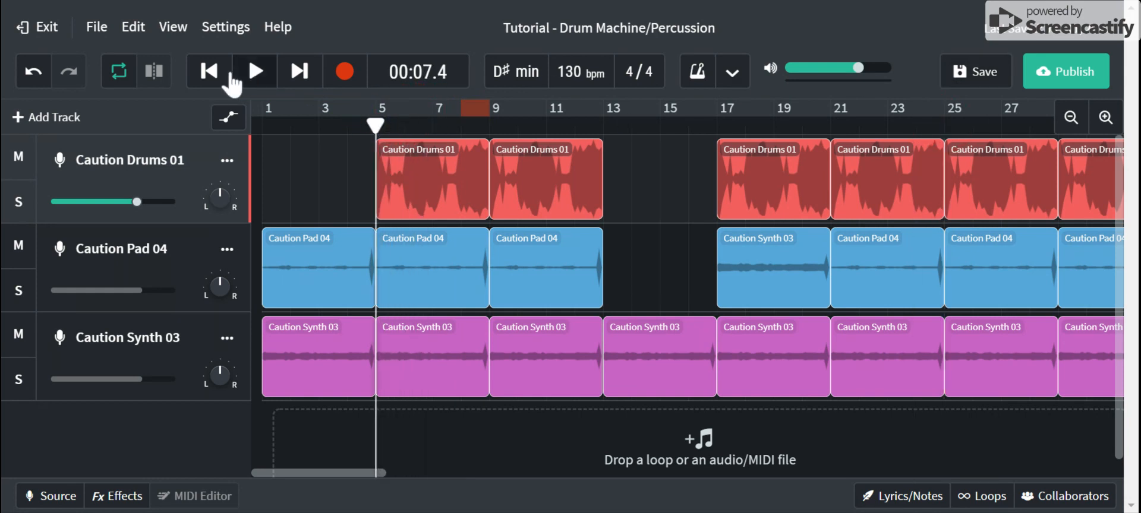
drag(269, 104, 376, 110)
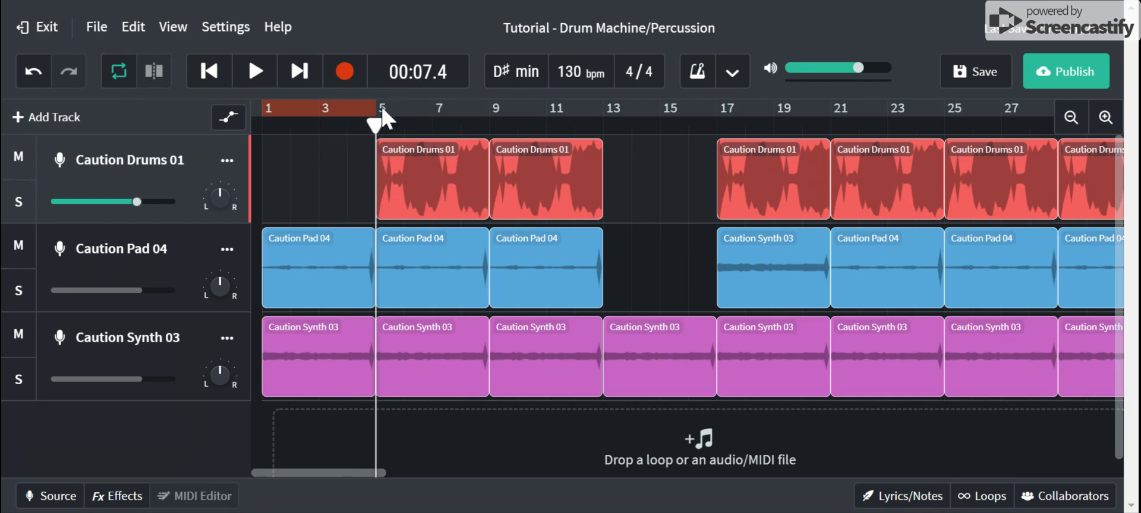
View the whole arrangement and extend the end of the cycle range to bar 8
click(1076, 126)
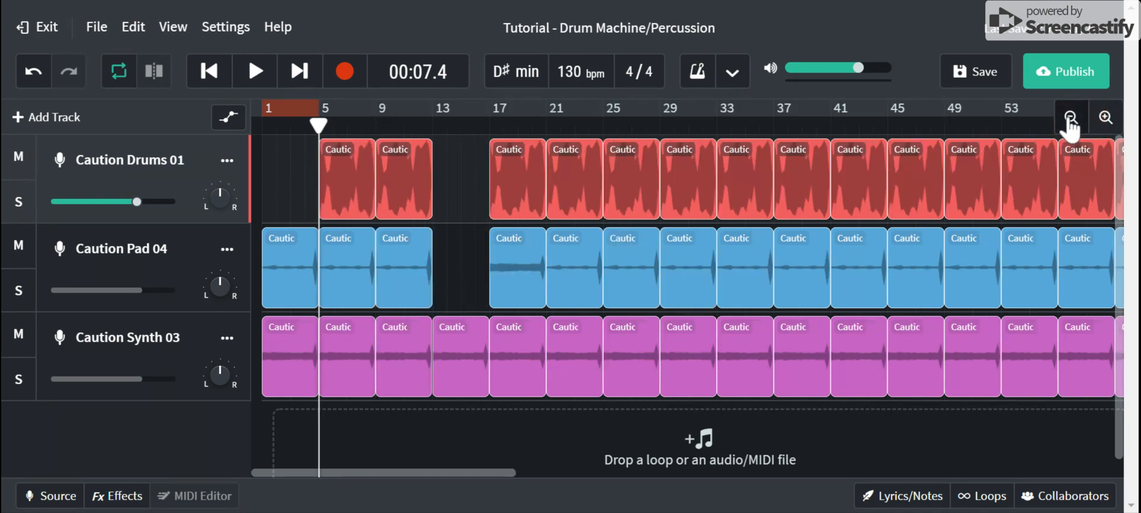
click(1070, 119)
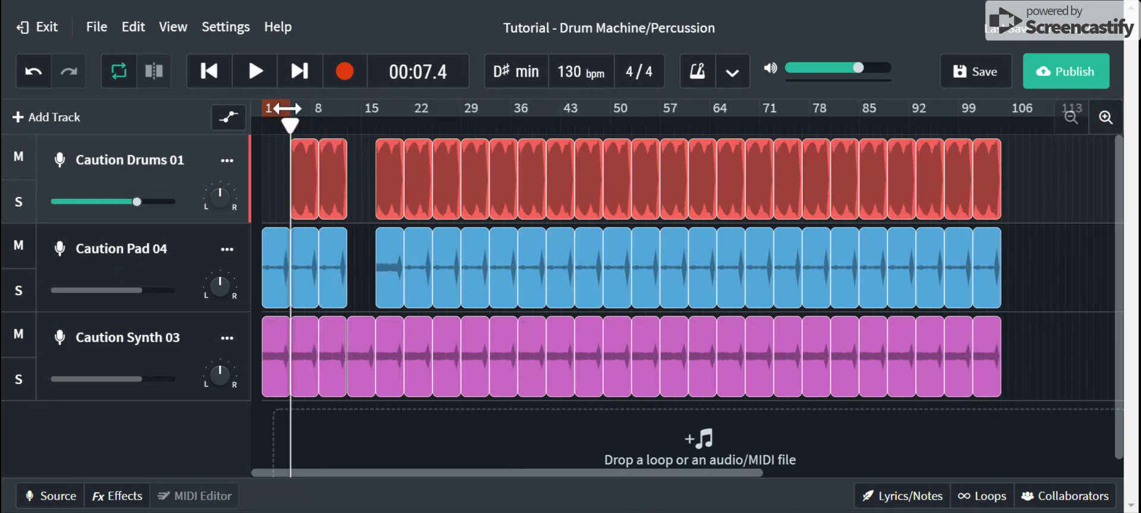
drag(288, 108, 309, 116)
drag(288, 107, 256, 96)
drag(356, 190, 374, 237)
click(1034, 258)
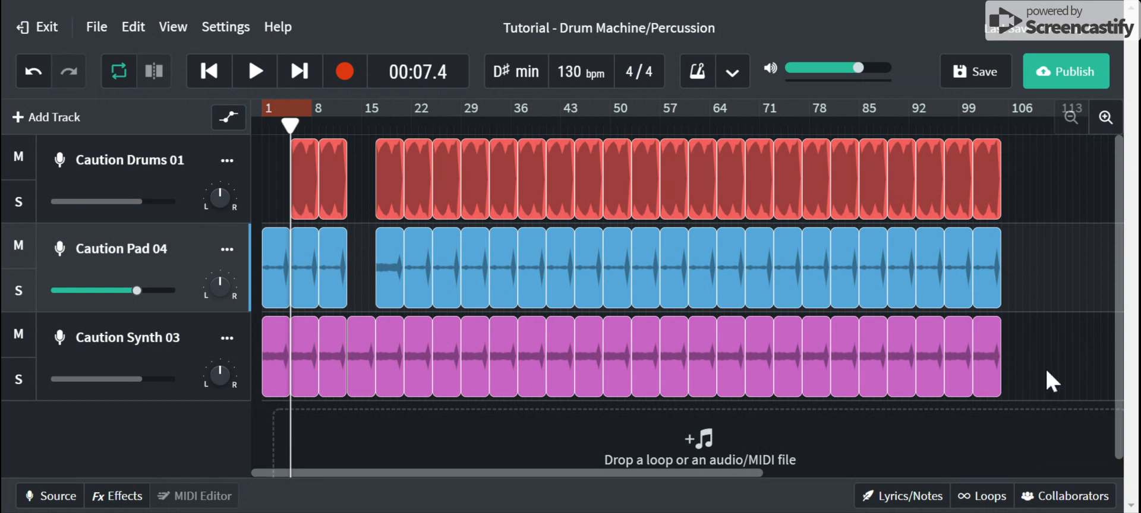
Move the Caution Drums 01 region from bar 17 to bar 13 and select the Caution Synth 03 track
click(386, 168)
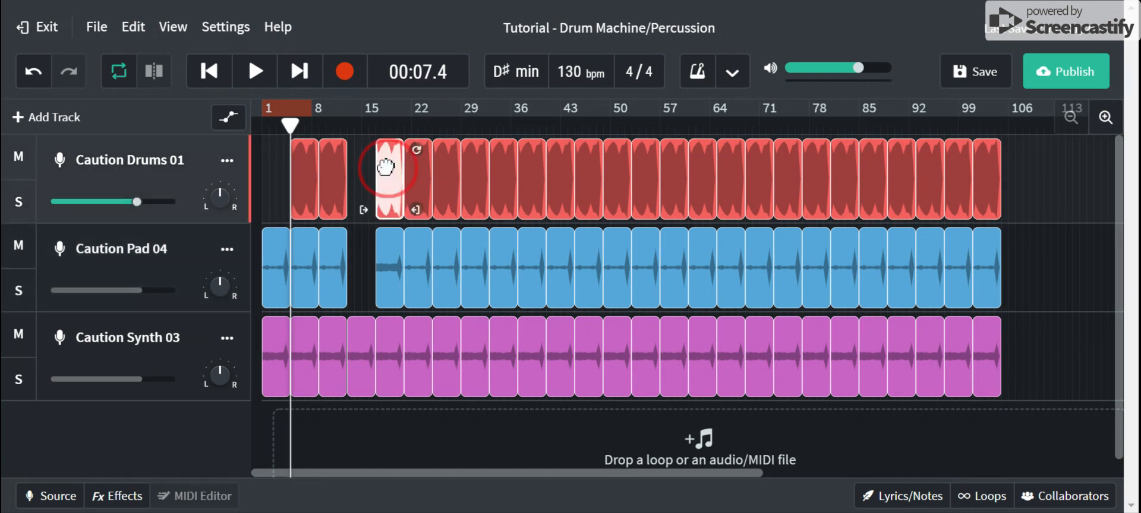
drag(386, 168, 359, 168)
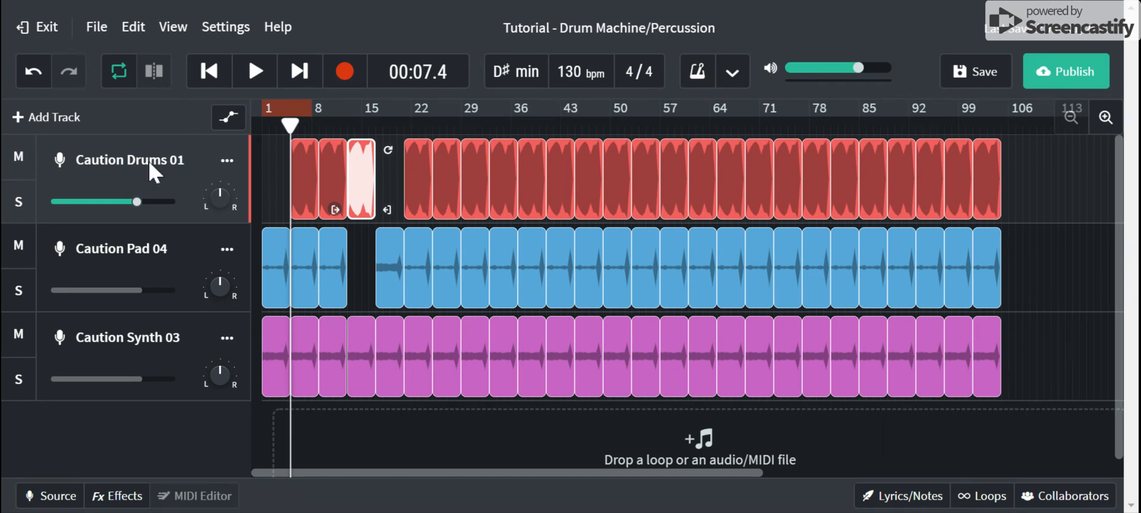
click(185, 348)
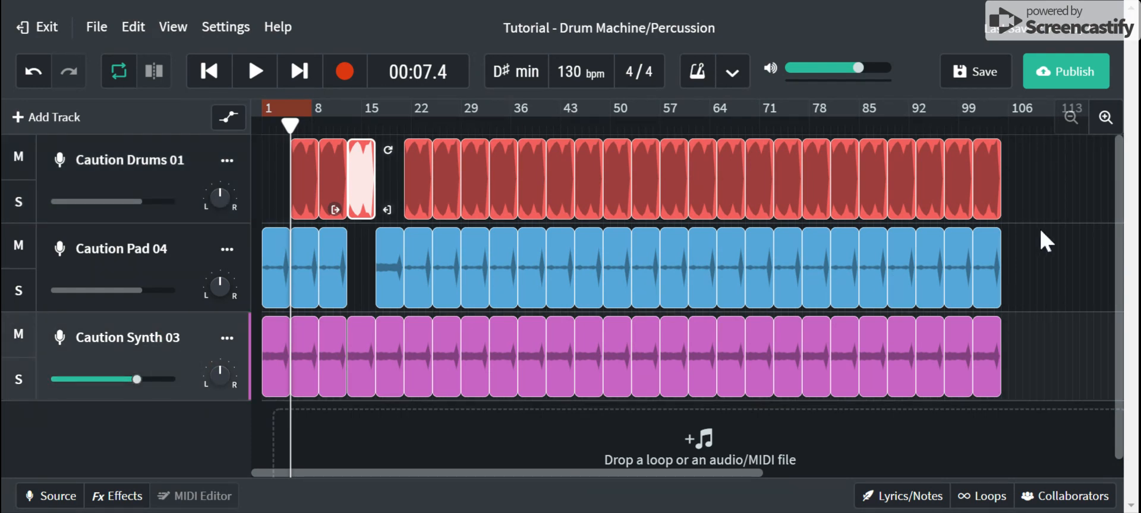